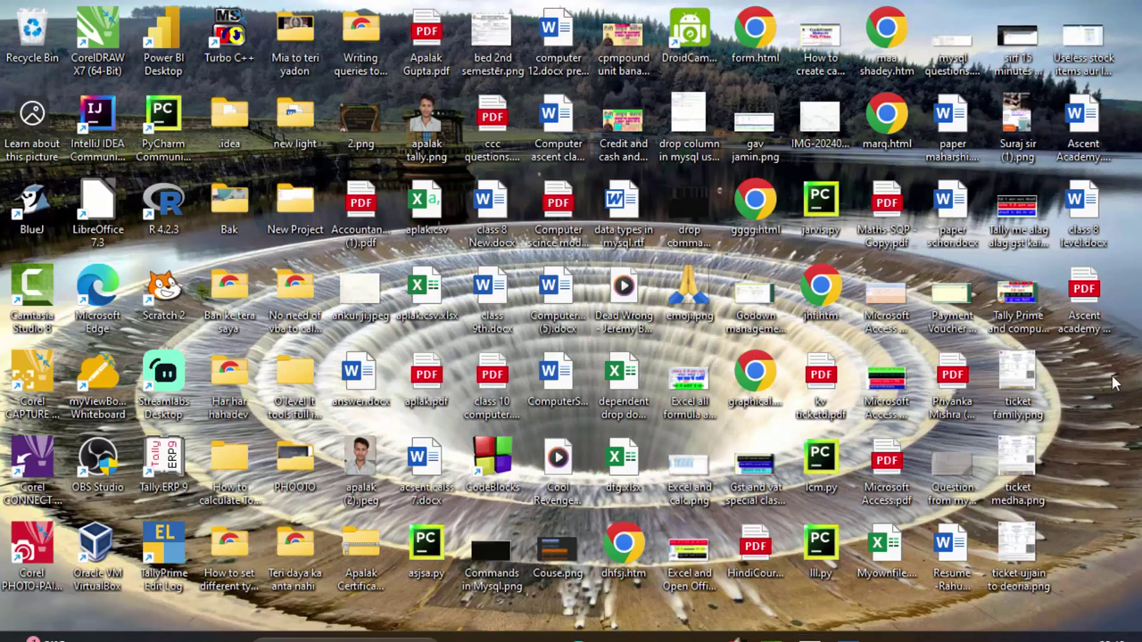
# - Refresh the desktop icons and bring the TallyPrime window for Indian Shop to the front
pyautogui.rightClick(1115, 430)
pyautogui.click(1036, 265)
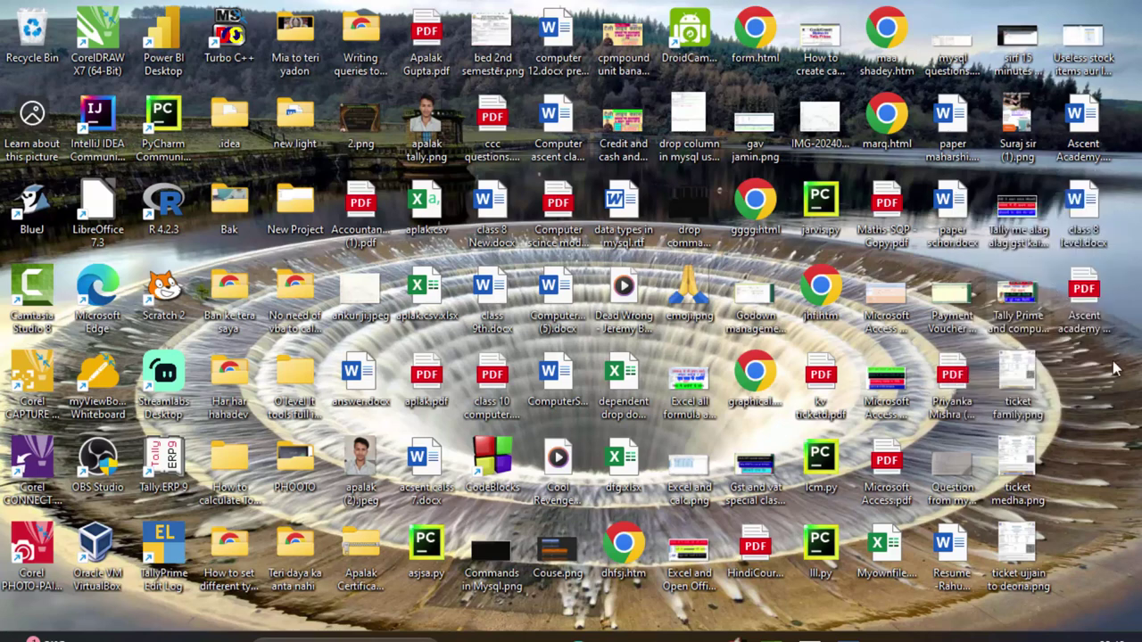
pyautogui.rightClick(1139, 488)
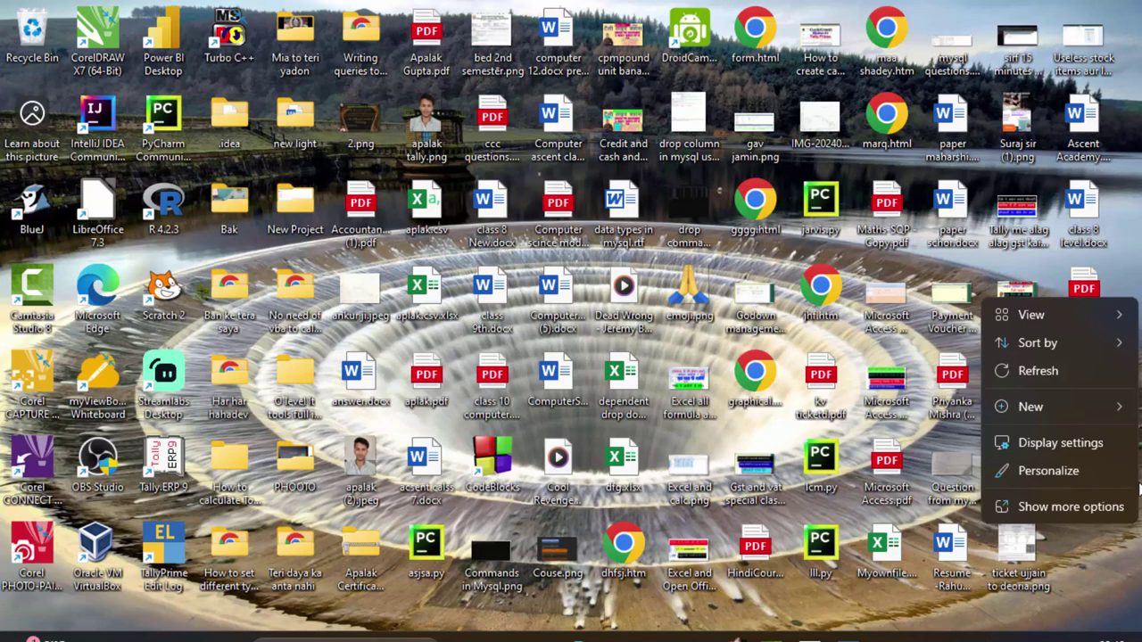
pyautogui.click(1077, 371)
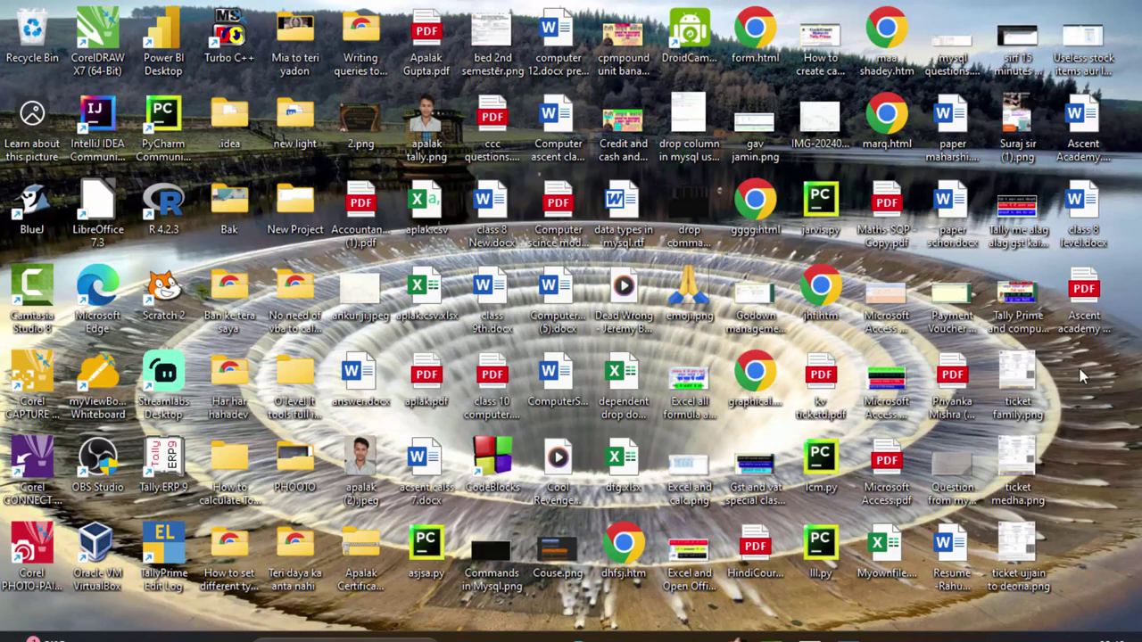
pyautogui.click(848, 637)
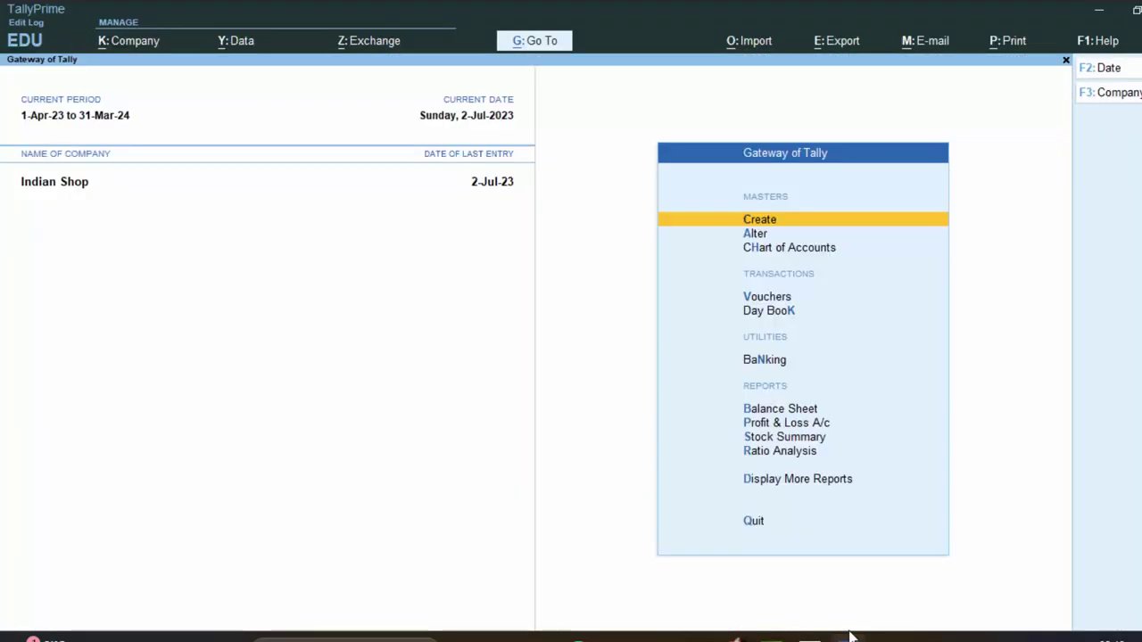
# - Start voucher entry from Gateway of Tally, giving a blank Payment voucher No. 348
pyautogui.moveTo(847, 639)
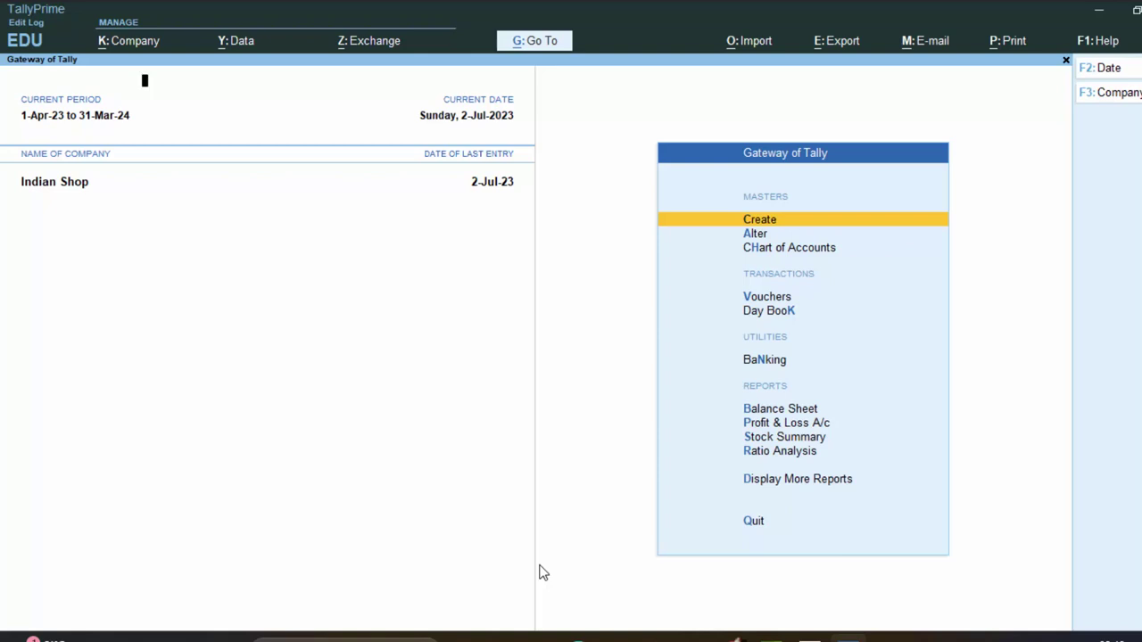
pyautogui.press('v')
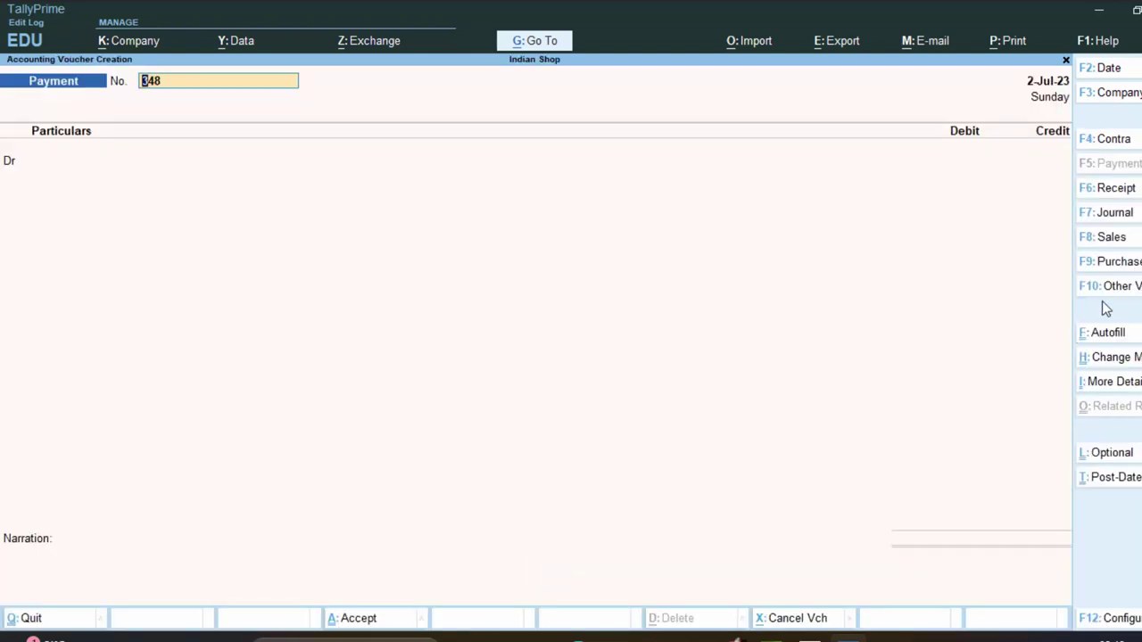
# - Make it a Purchase voucher with supplier invoice 4523, date 2-Jul-23 and Cash as party
pyautogui.click(1112, 266)
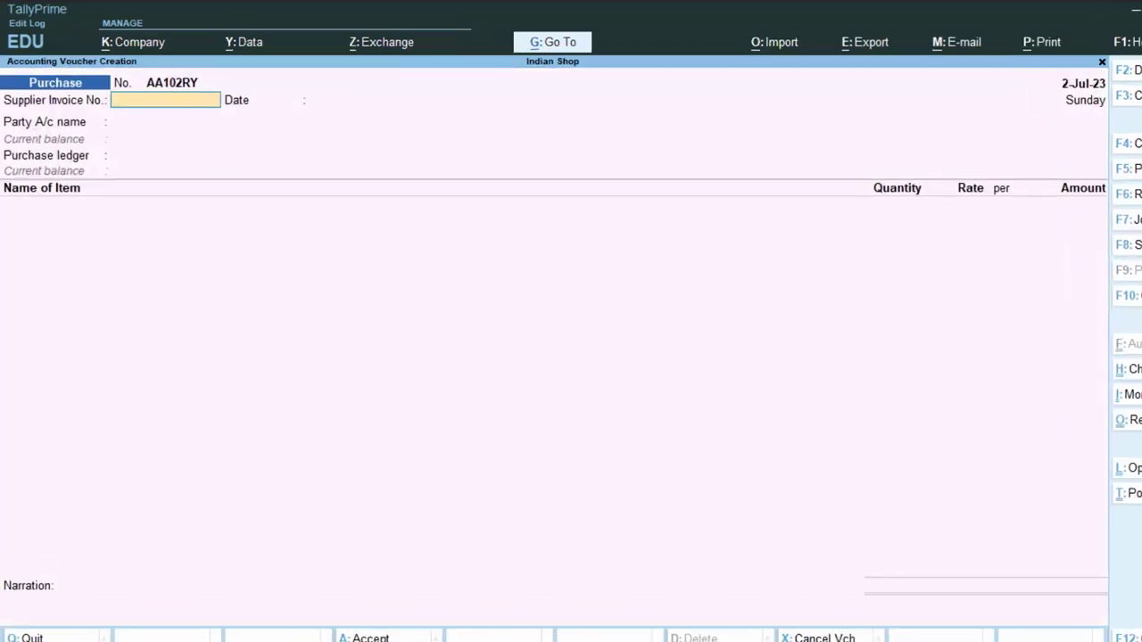
pyautogui.write('4523')
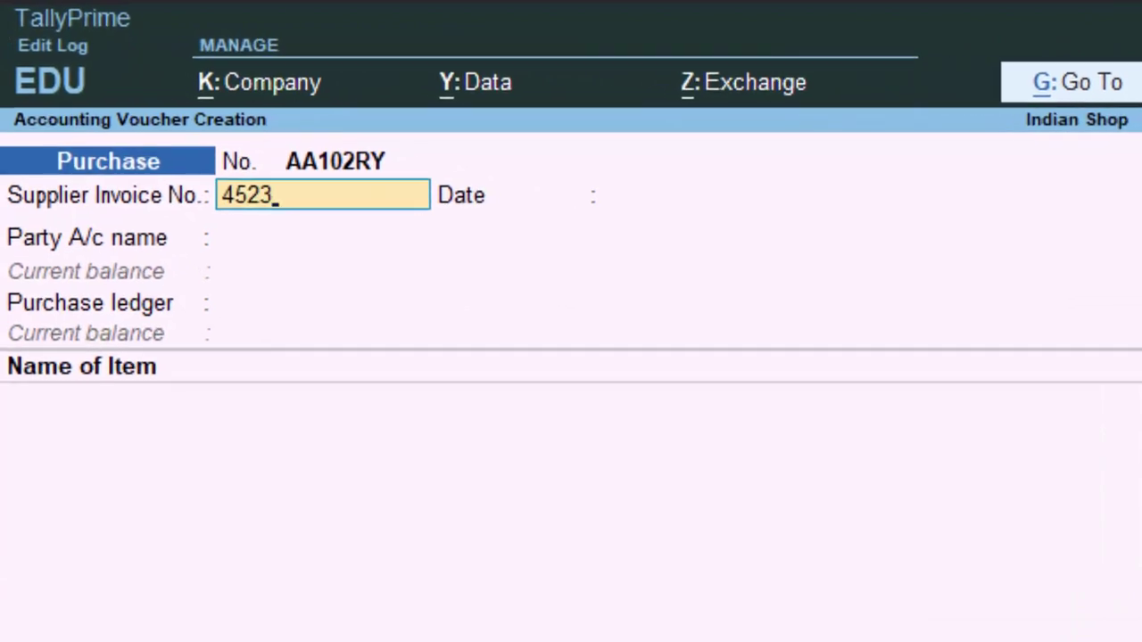
pyautogui.press('Return')
pyautogui.press('Return')
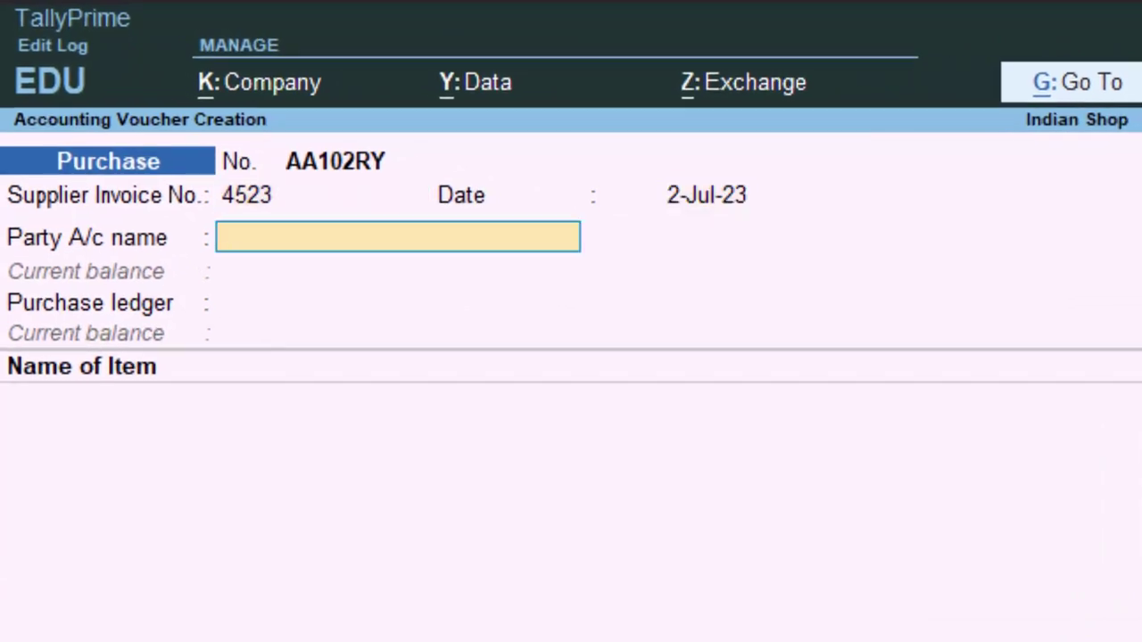
pyautogui.press('Return')
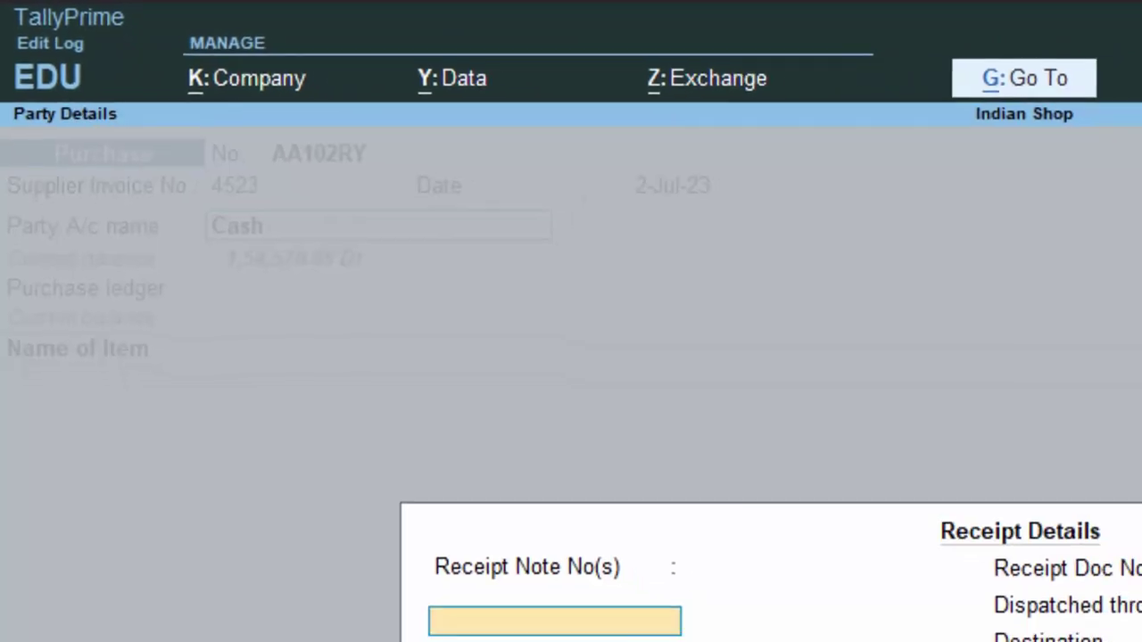
pyautogui.press('Return')
pyautogui.press('Return')
pyautogui.press('Return')
pyautogui.press('Return')
pyautogui.press('Return')
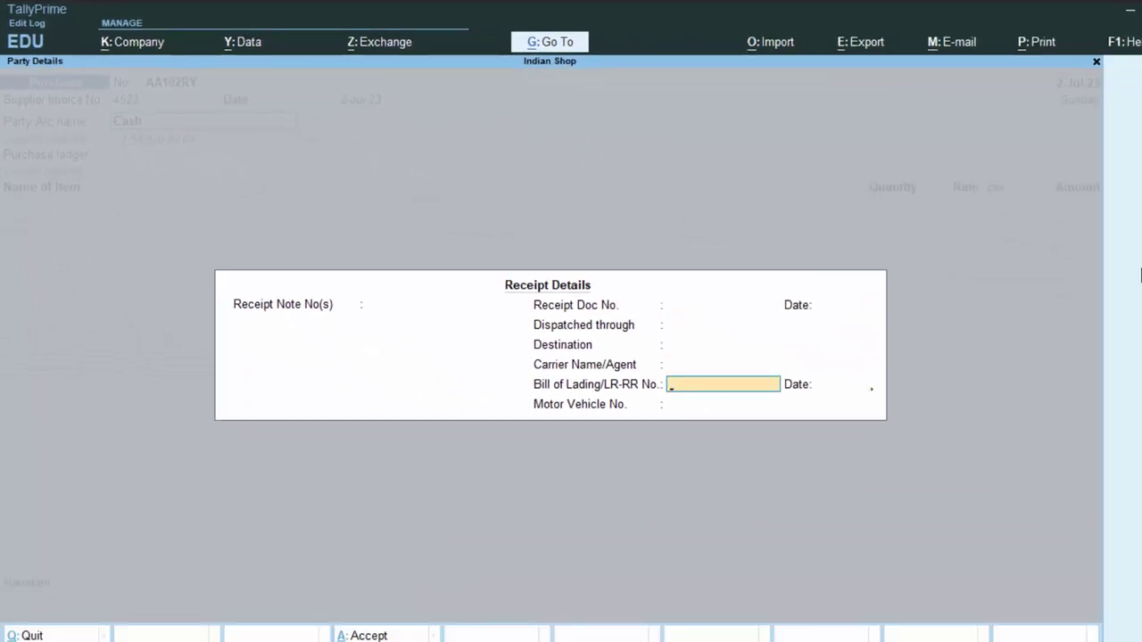
pyautogui.press('Return')
pyautogui.press('Return')
pyautogui.press('Return')
pyautogui.press('Return')
pyautogui.press('Return')
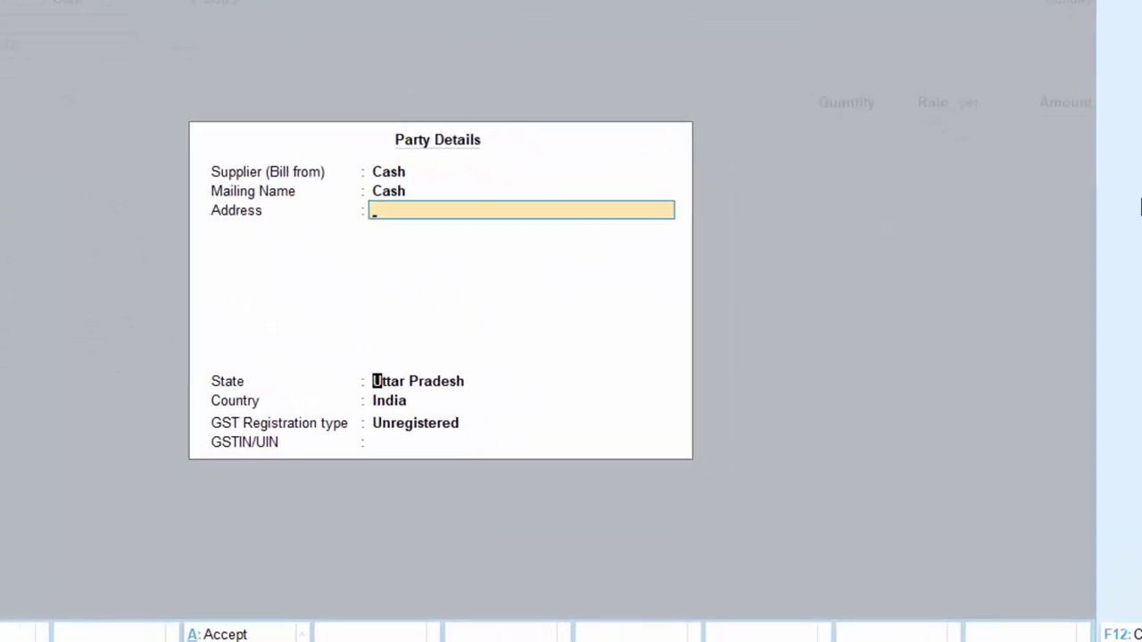
pyautogui.press('Return')
pyautogui.press('Return')
pyautogui.press('Return')
pyautogui.press('Return')
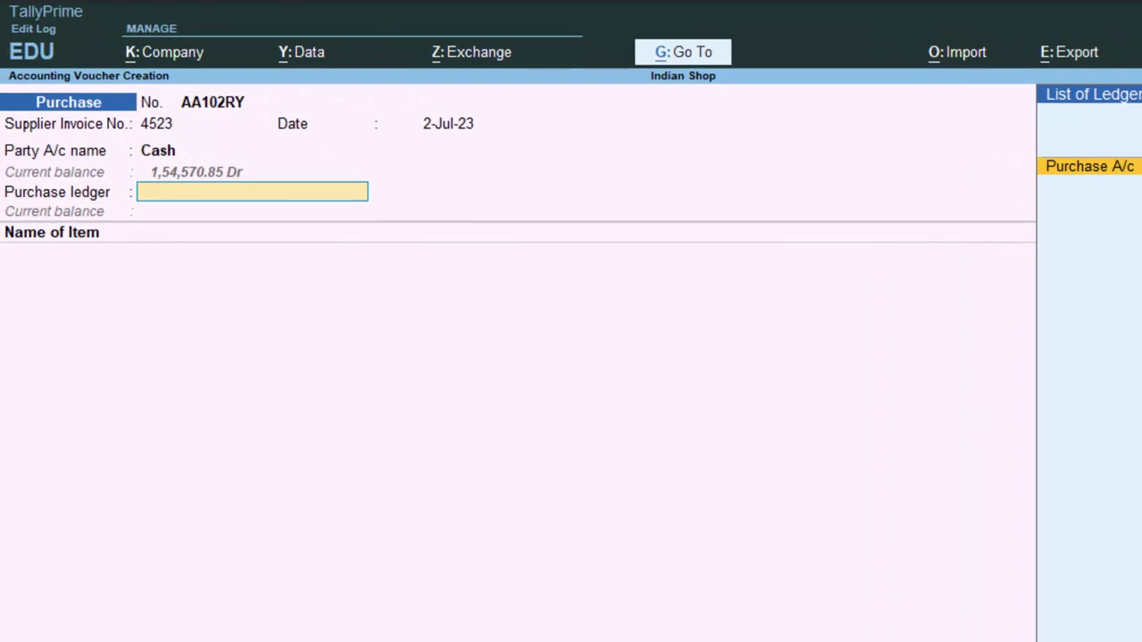
pyautogui.press('Return')
pyautogui.write('K')
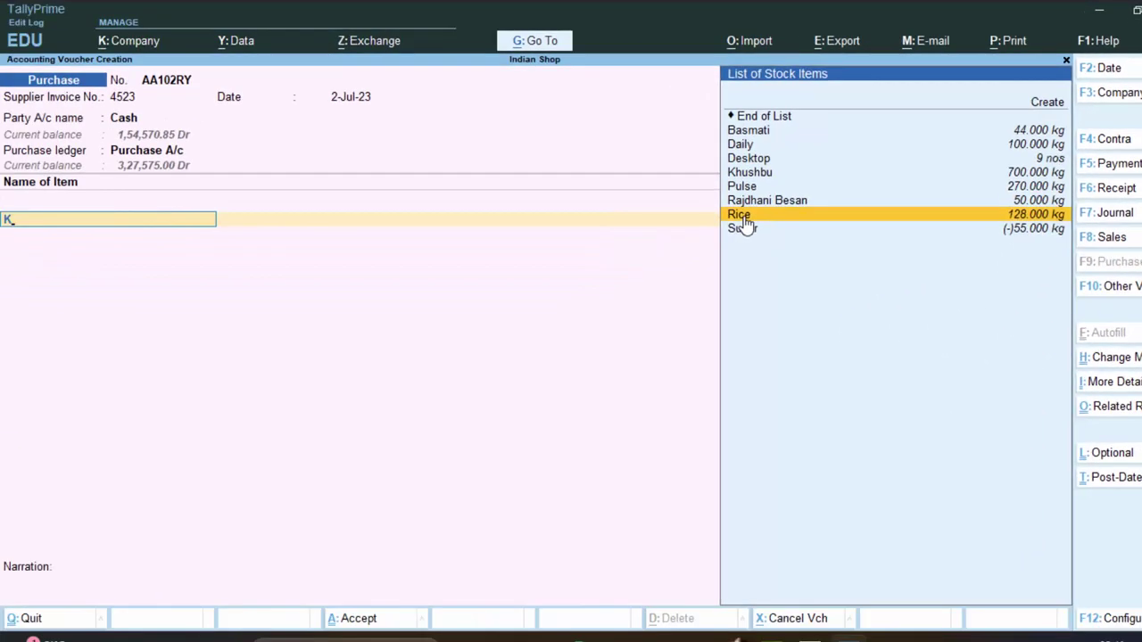
# - Add 50 kg of Rice at 35.00 per kg, a 1,750.00 line, to the purchase
pyautogui.click(743, 216)
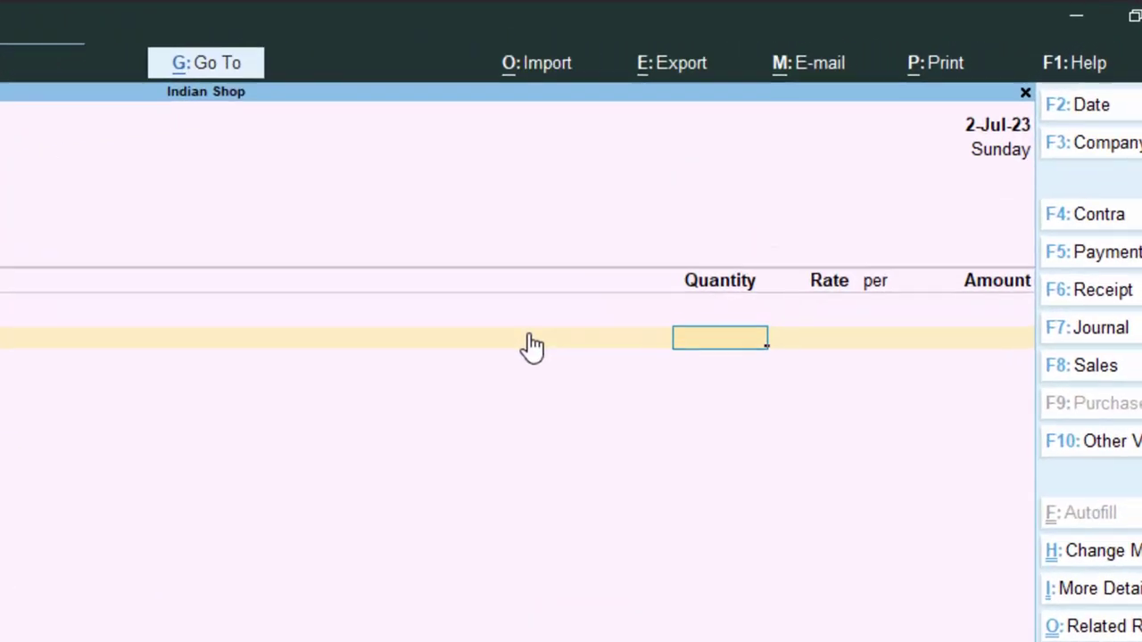
pyautogui.write('50')
pyautogui.press('Return')
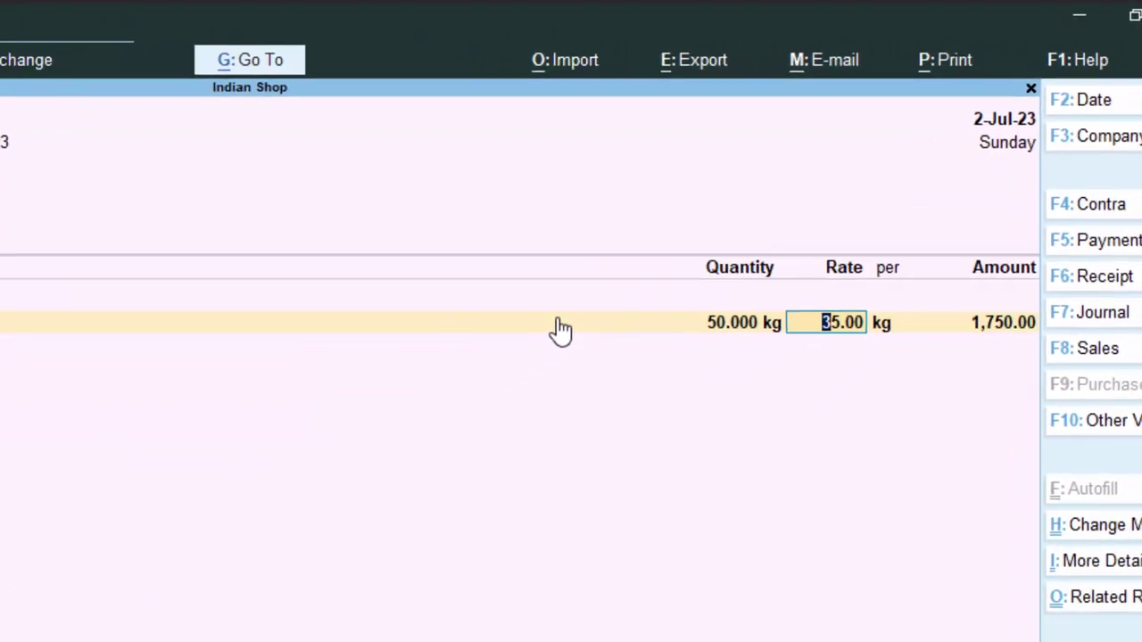
pyautogui.press('Return')
pyautogui.press('Return')
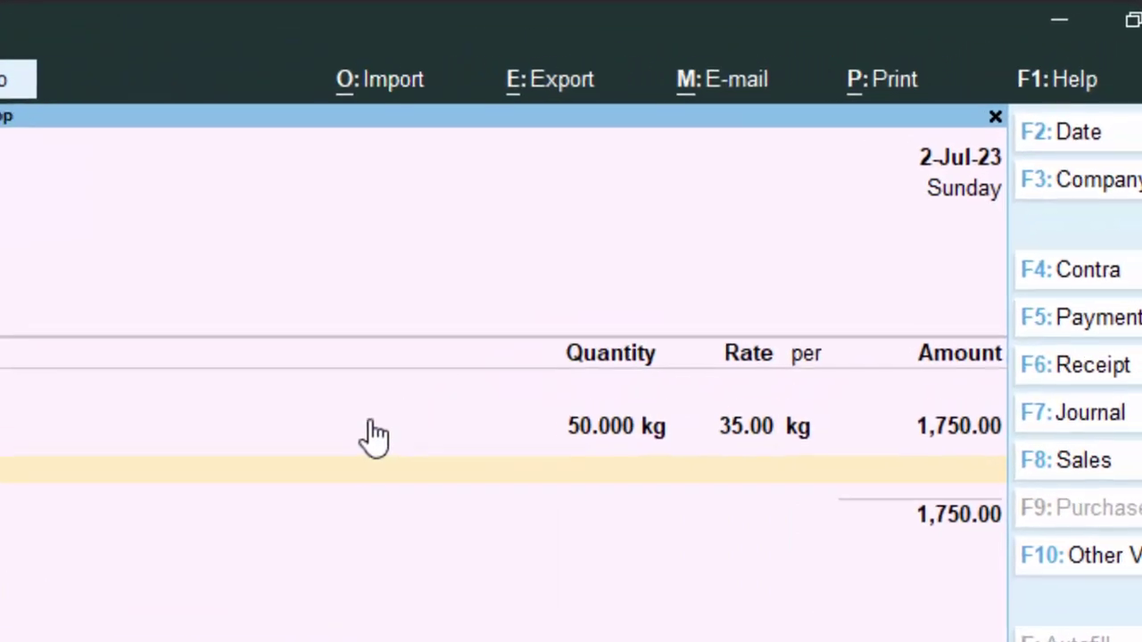
pyautogui.press('Return')
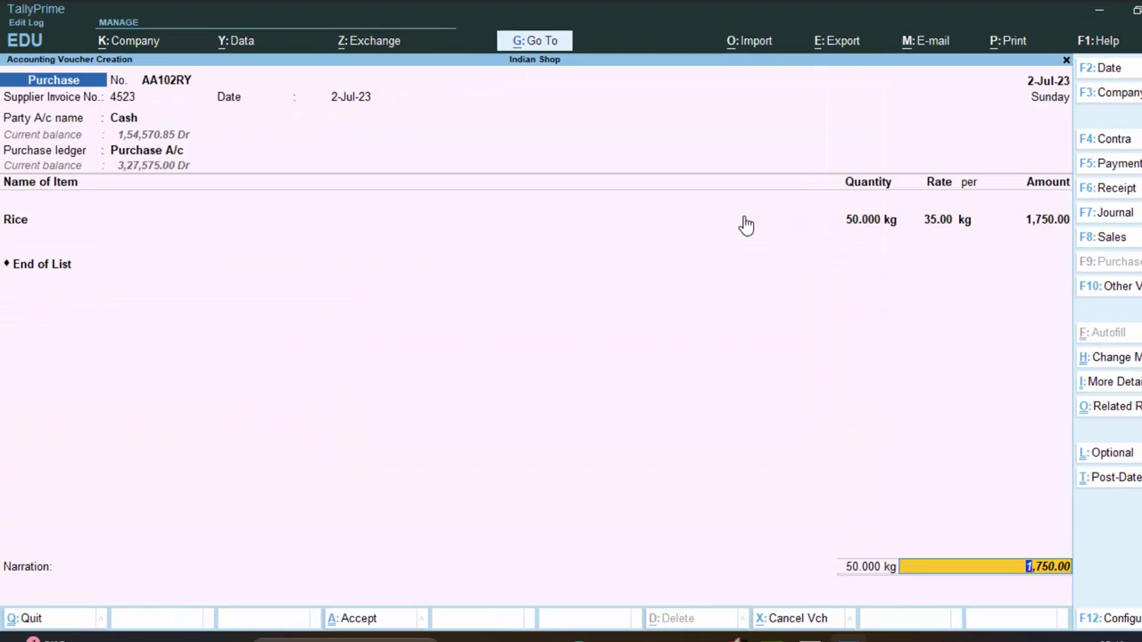
pyautogui.press('Return')
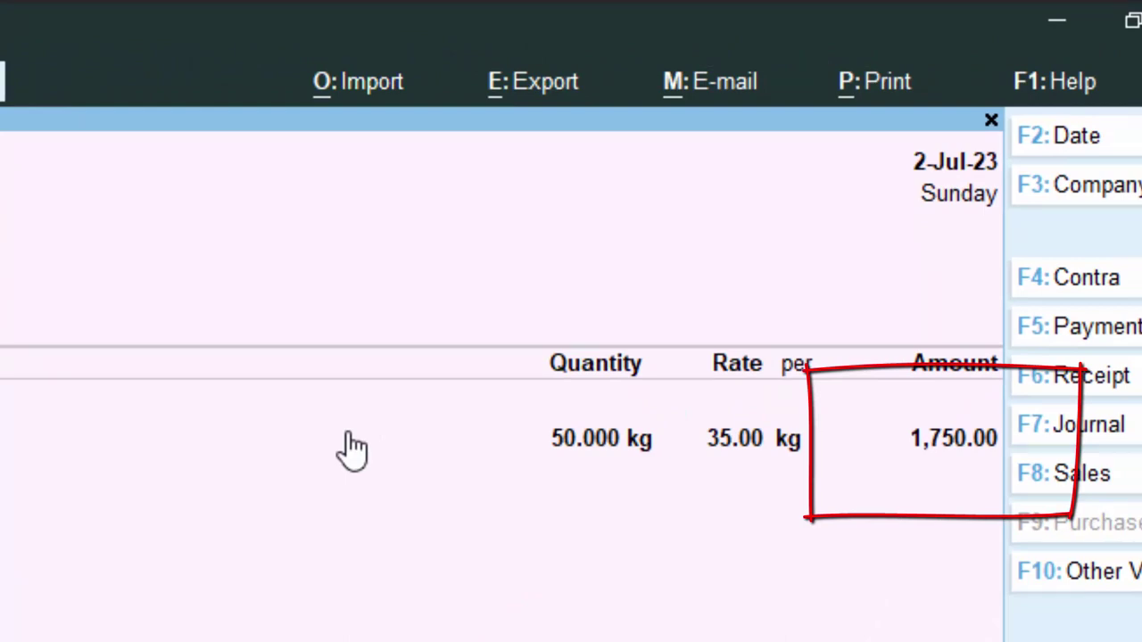
# - Save purchase voucher AA102RY and quit the next blank purchase voucher
pyautogui.press('Return')
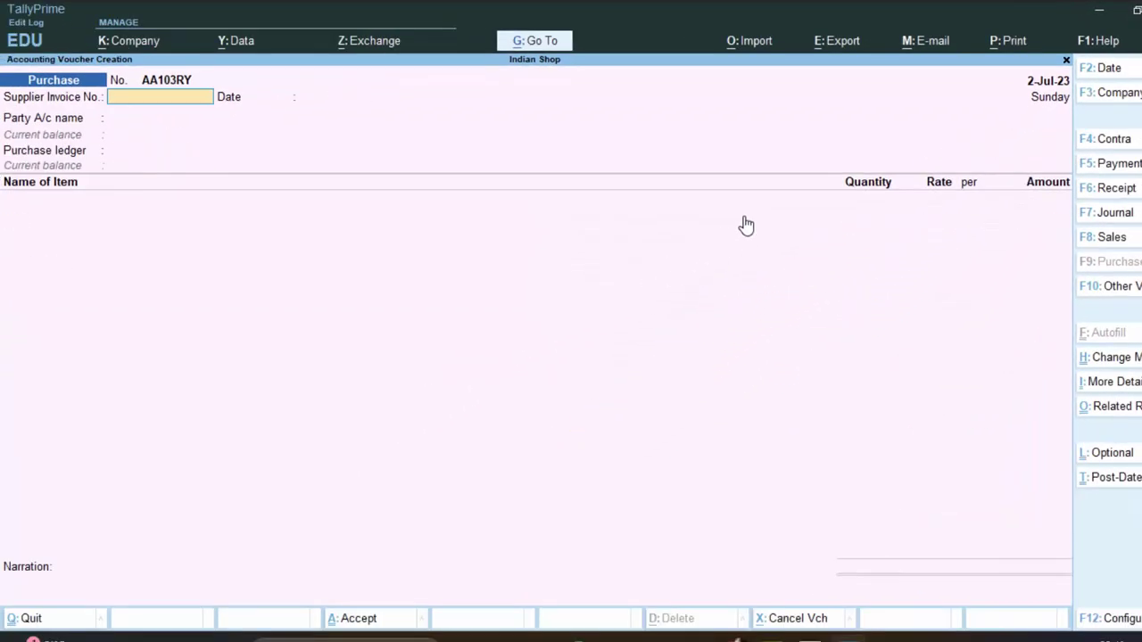
pyautogui.press('Return')
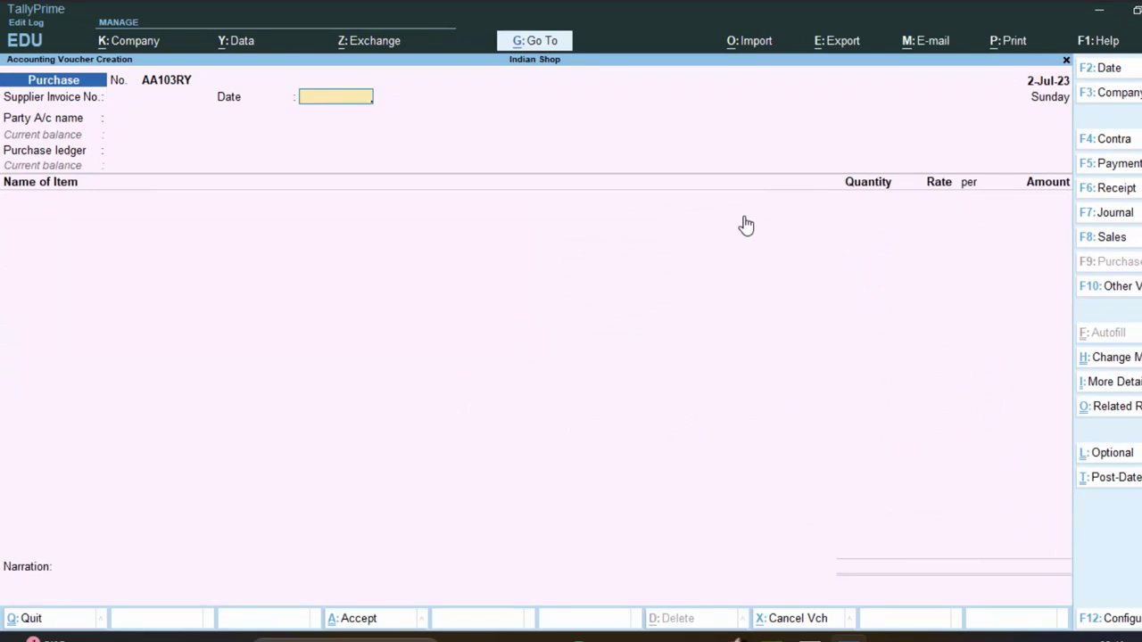
pyautogui.press('Escape')
pyautogui.press('y')
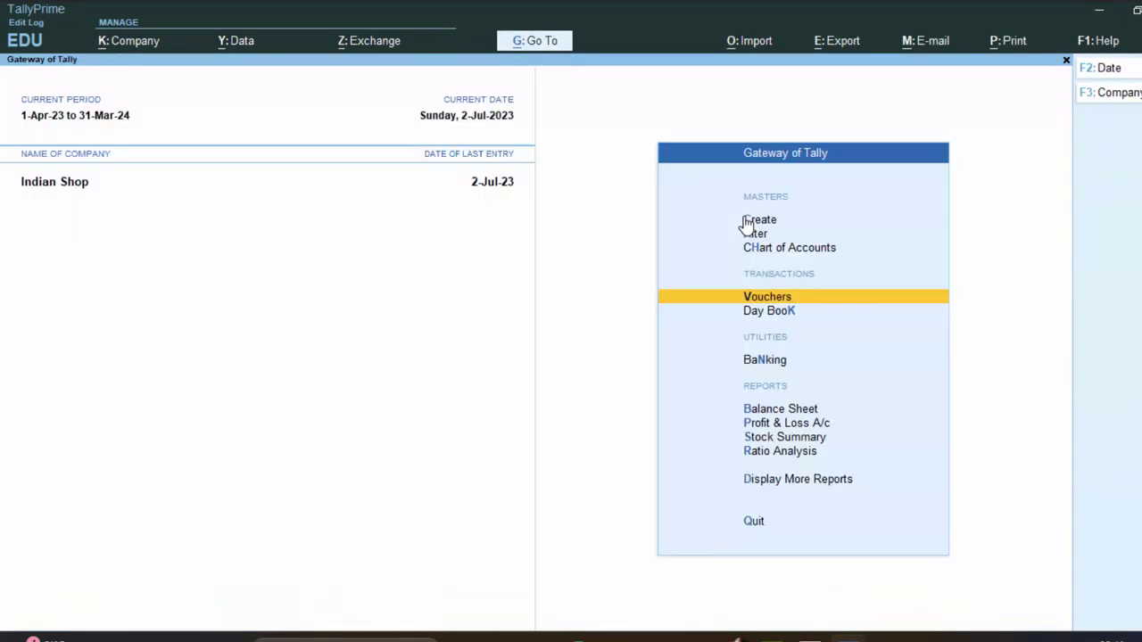
# - Reopen the Cash purchase AA102RY from the Day Book and bring up its print options
pyautogui.press('d')
pyautogui.press('y')
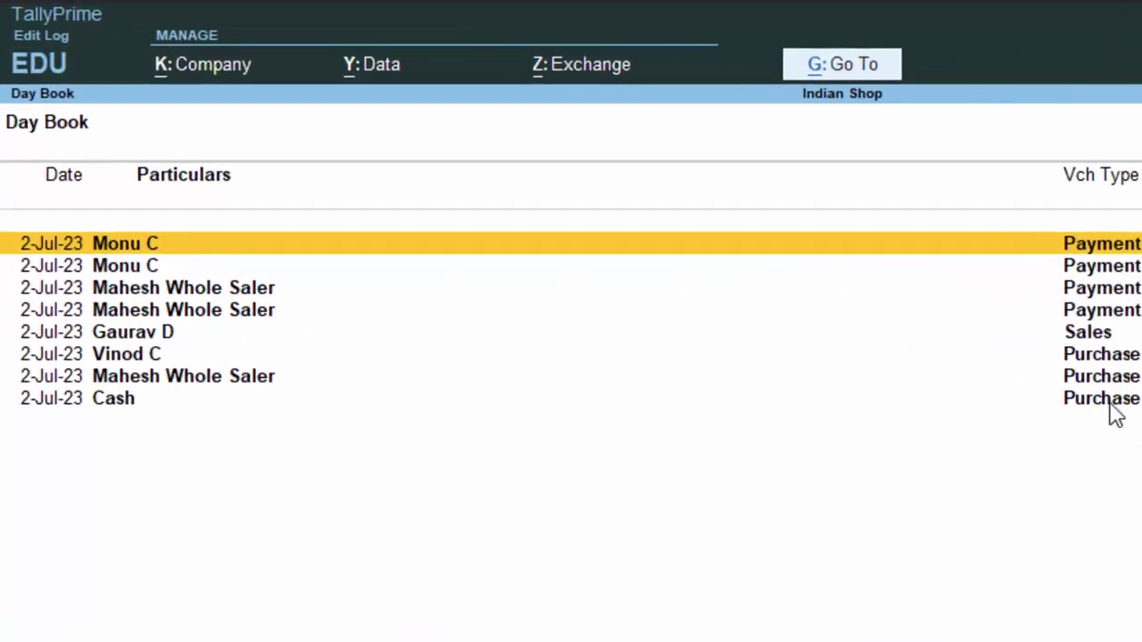
pyautogui.click(1112, 406)
pyautogui.click(1113, 407)
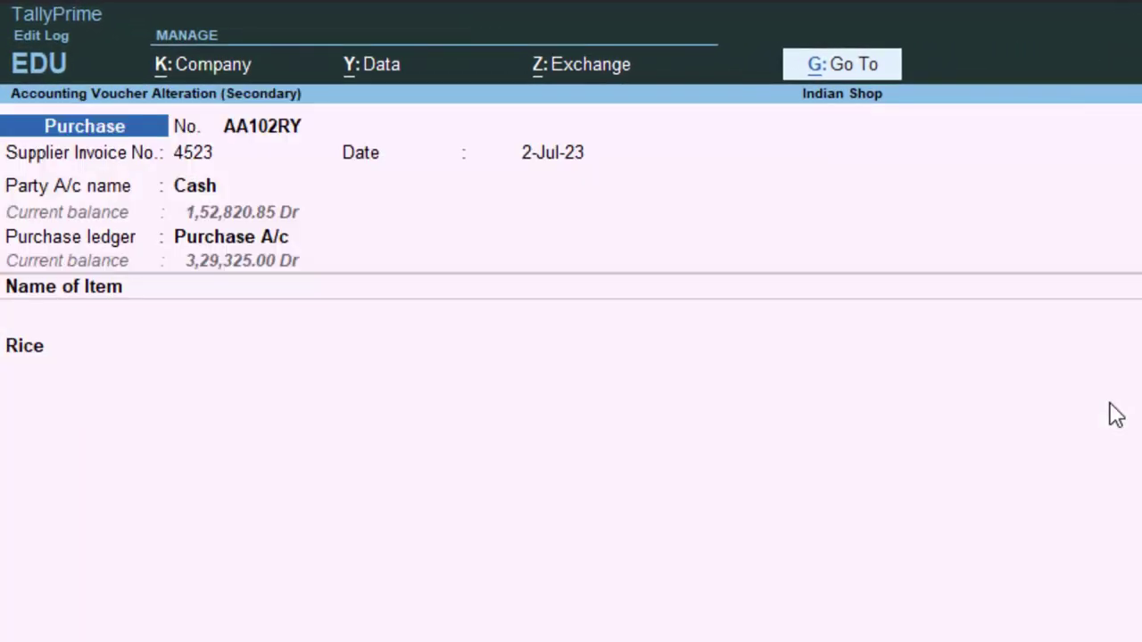
pyautogui.hotkey('alt', 'p')
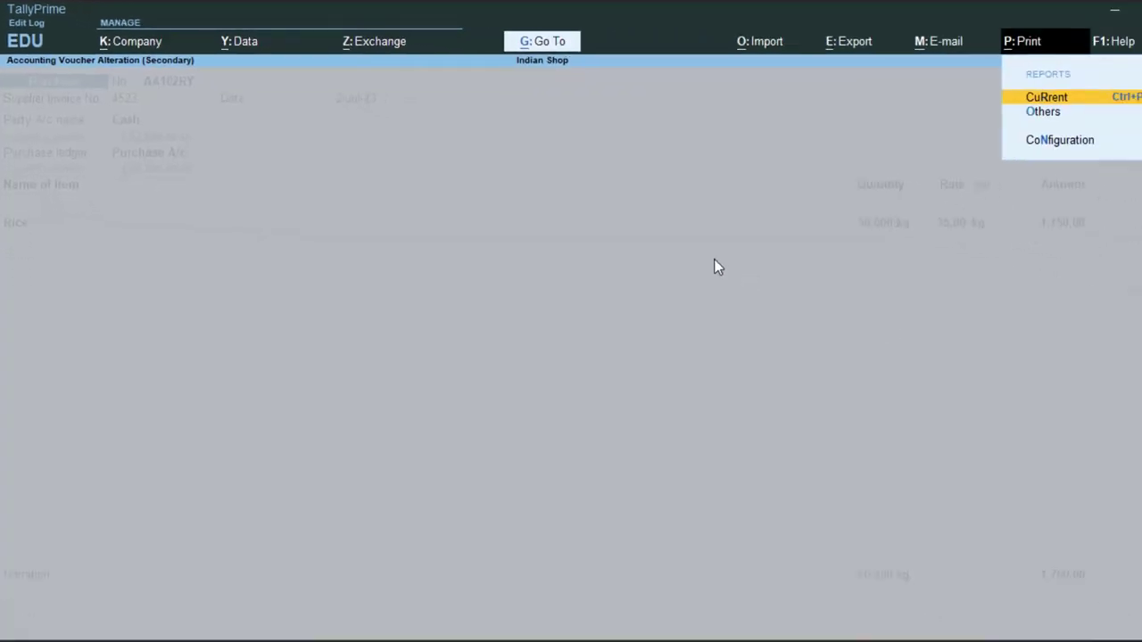
# - Preview the Morning Store printout of AA102RY zoomed in, then close it back to the voucher
pyautogui.press('Return')
pyautogui.press('i')
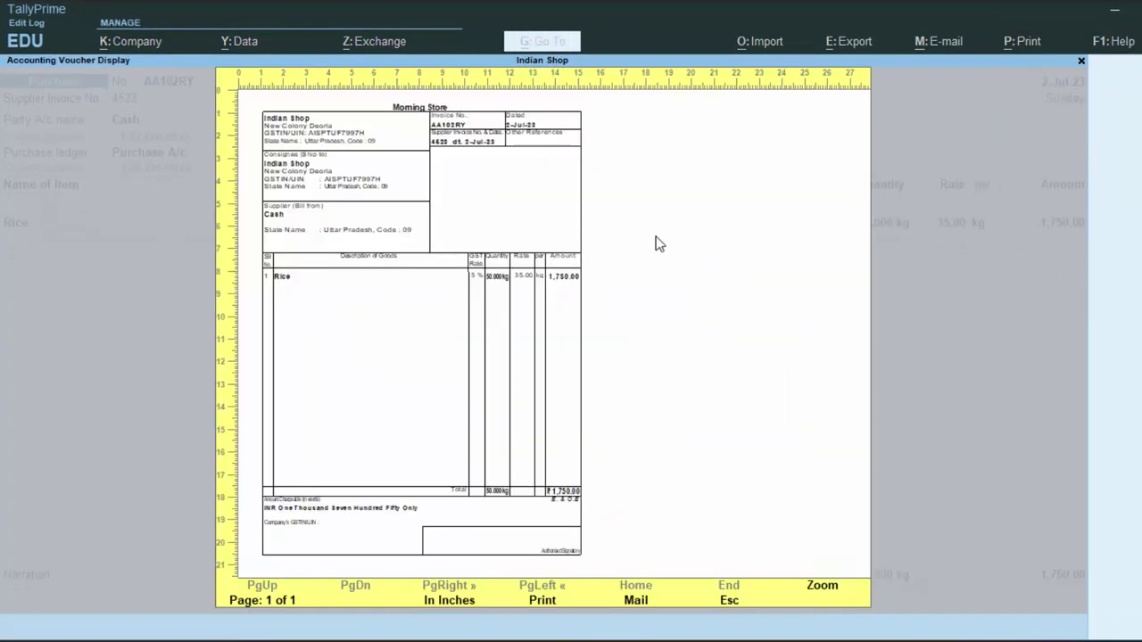
pyautogui.click(834, 589)
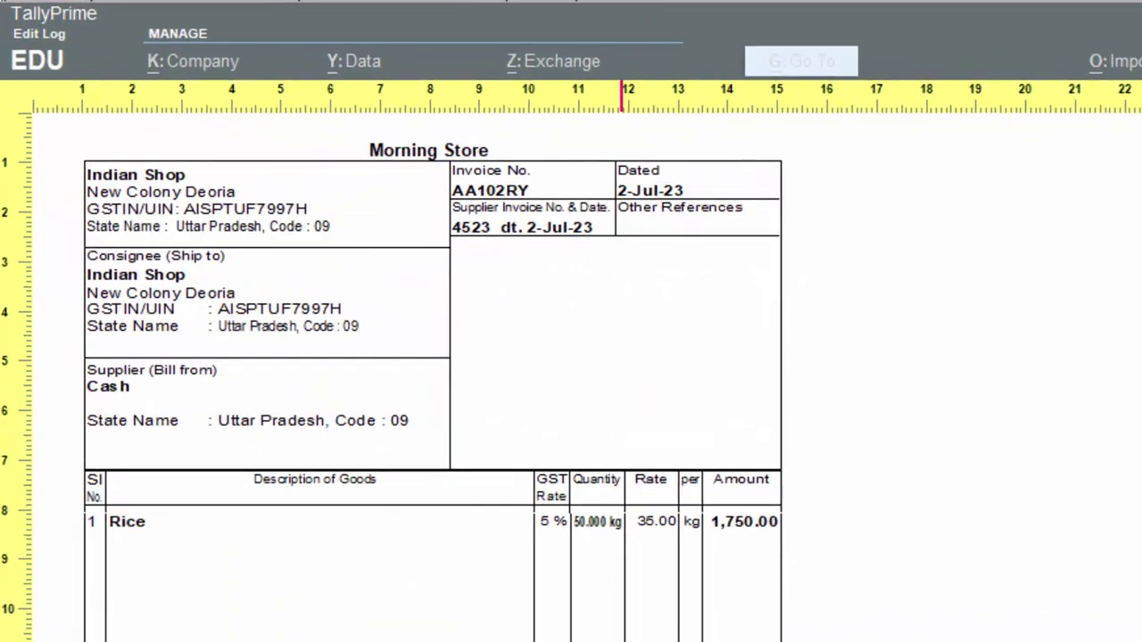
pyautogui.press('Escape')
pyautogui.press('Escape')
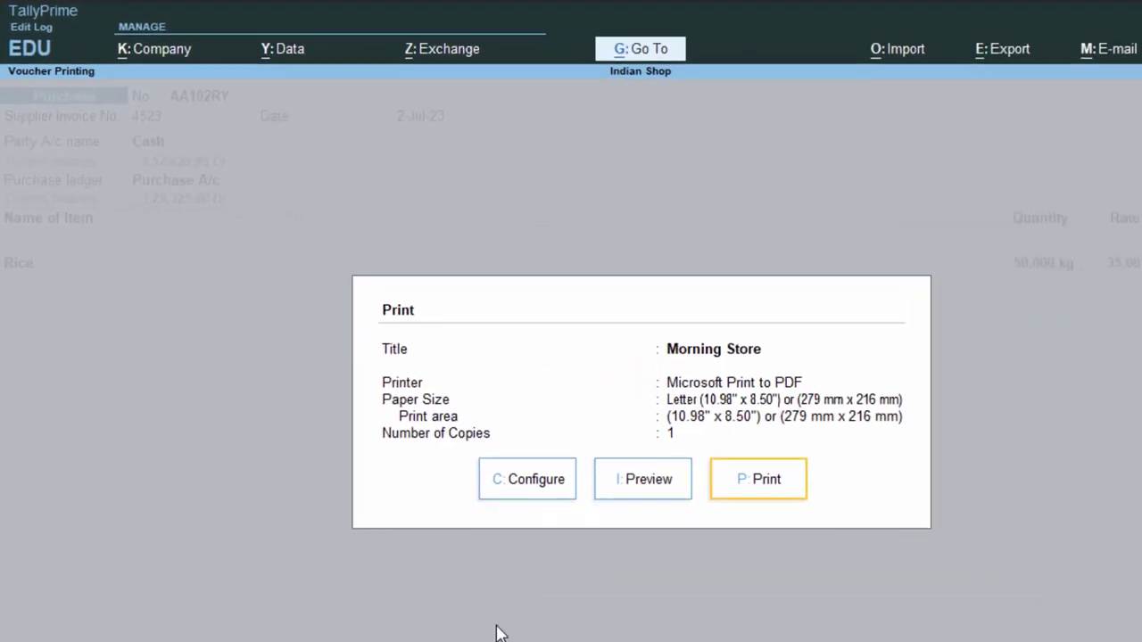
pyautogui.press('Escape')
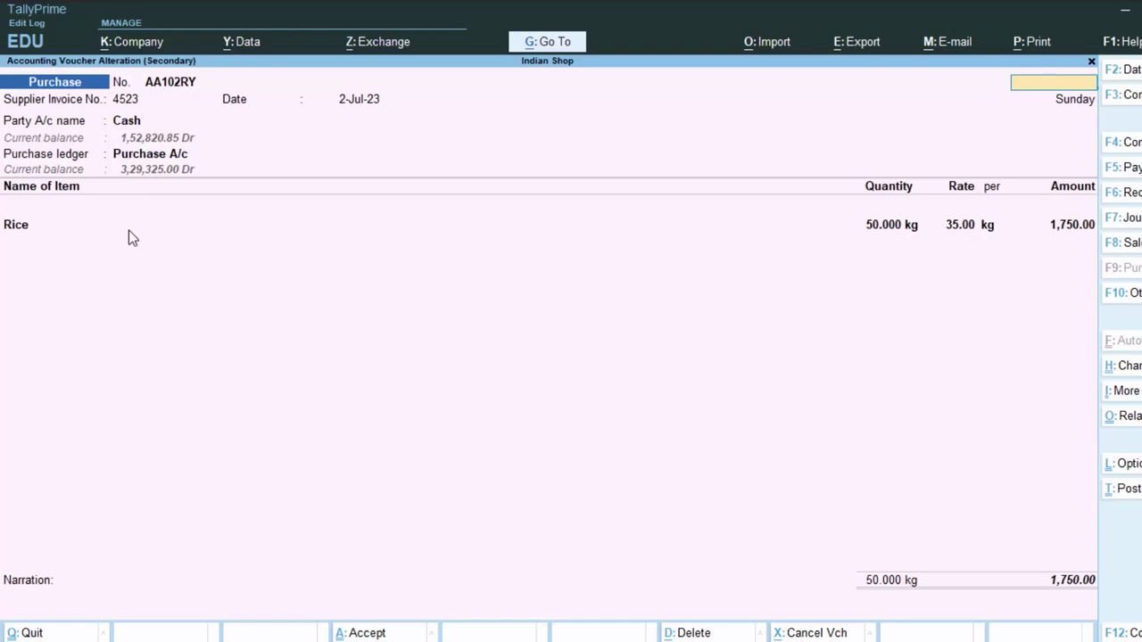
# - Leave the voucher and Day Book, then start a new voucher and switch it to Payment No. 348
pyautogui.press('Escape')
pyautogui.press('y')
pyautogui.press('Escape')
pyautogui.press('Escape')
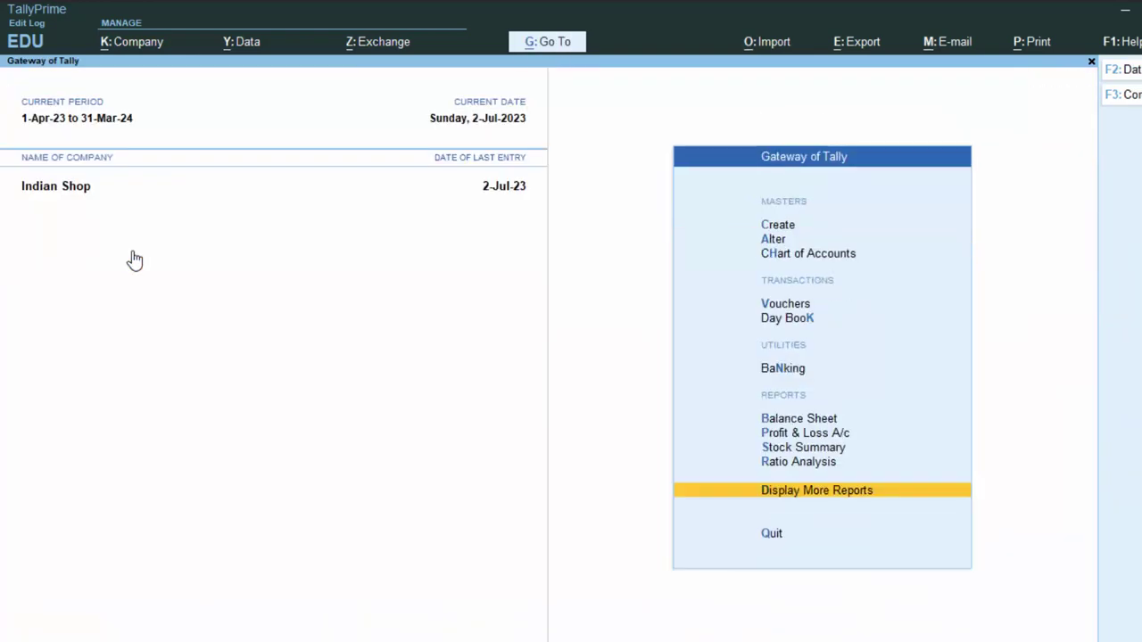
pyautogui.press('v')
pyautogui.press('F9')
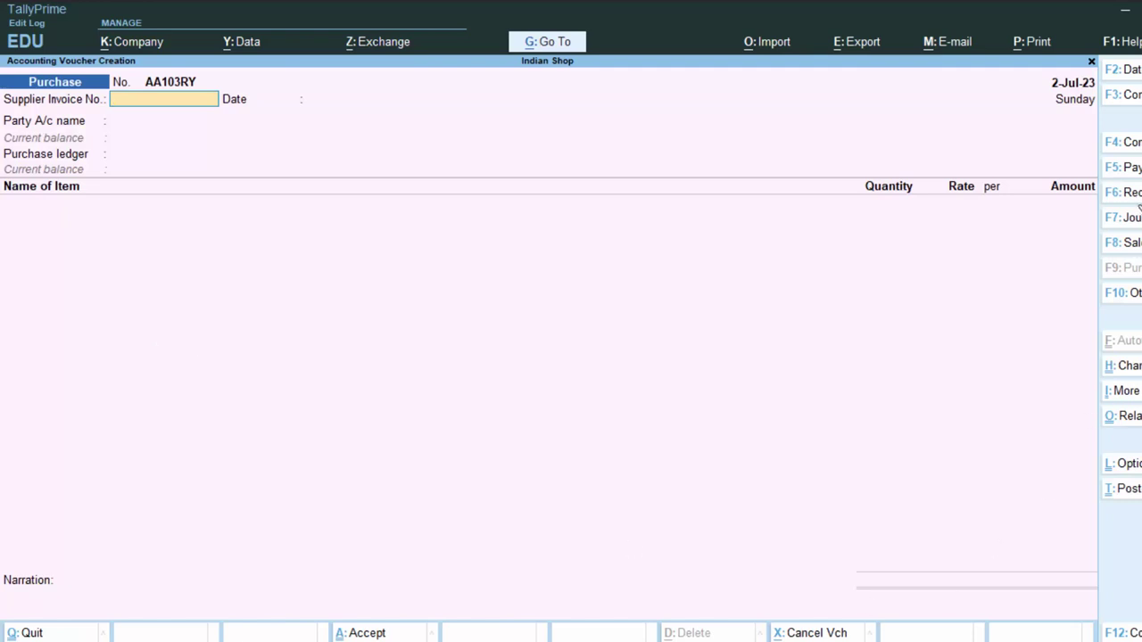
pyautogui.press('F5')
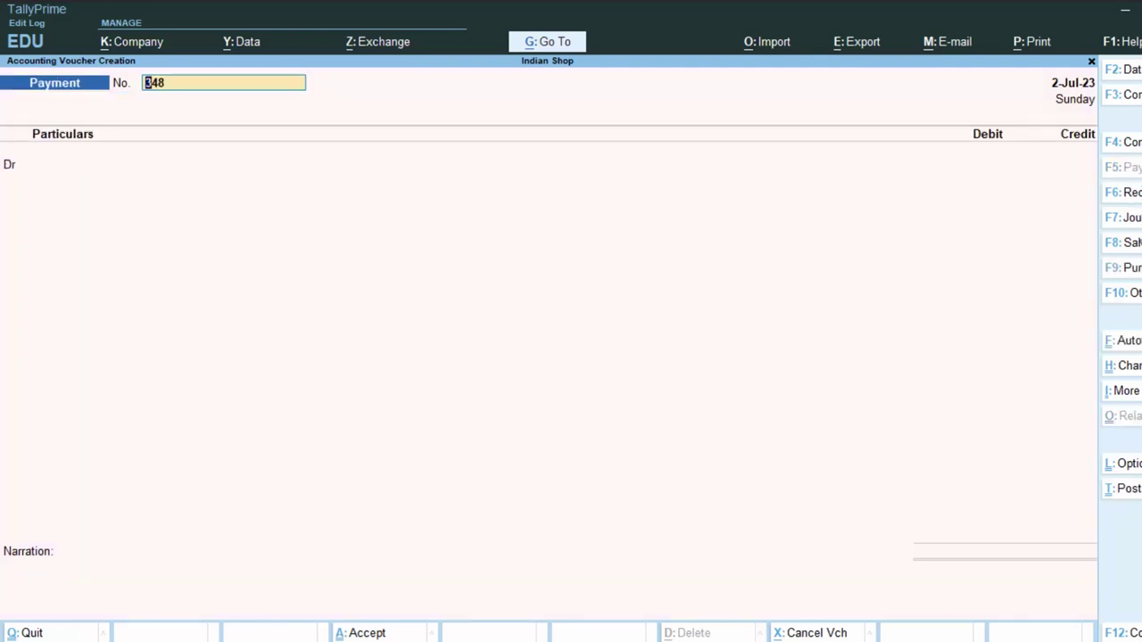
# - Abandon the Payment voucher without entering any debit ledger
pyautogui.press('Return')
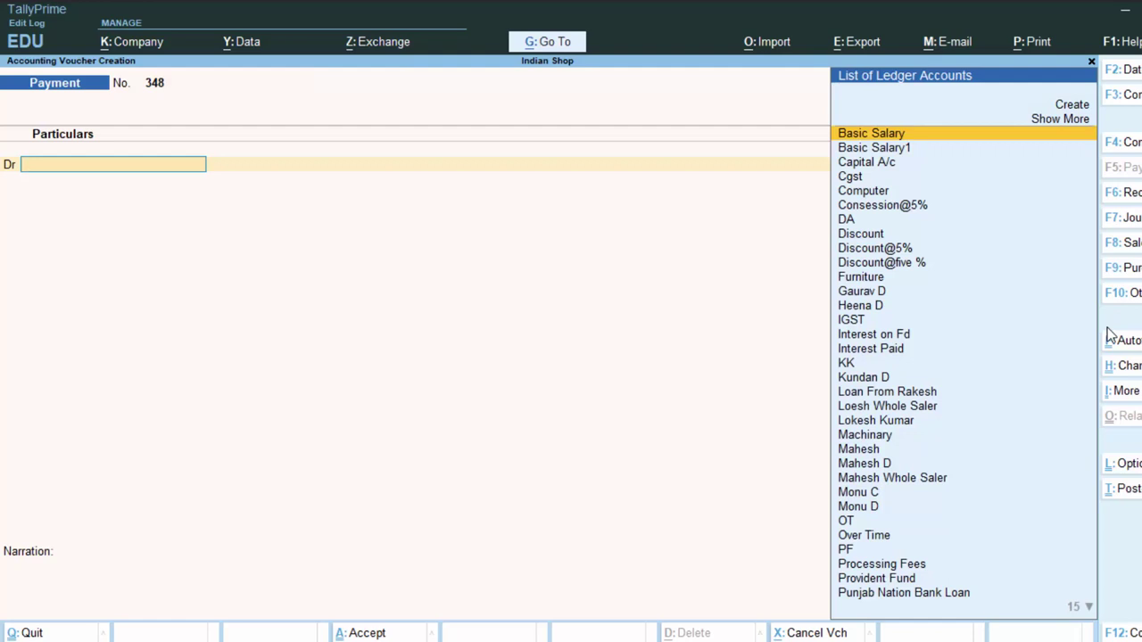
pyautogui.write('C')
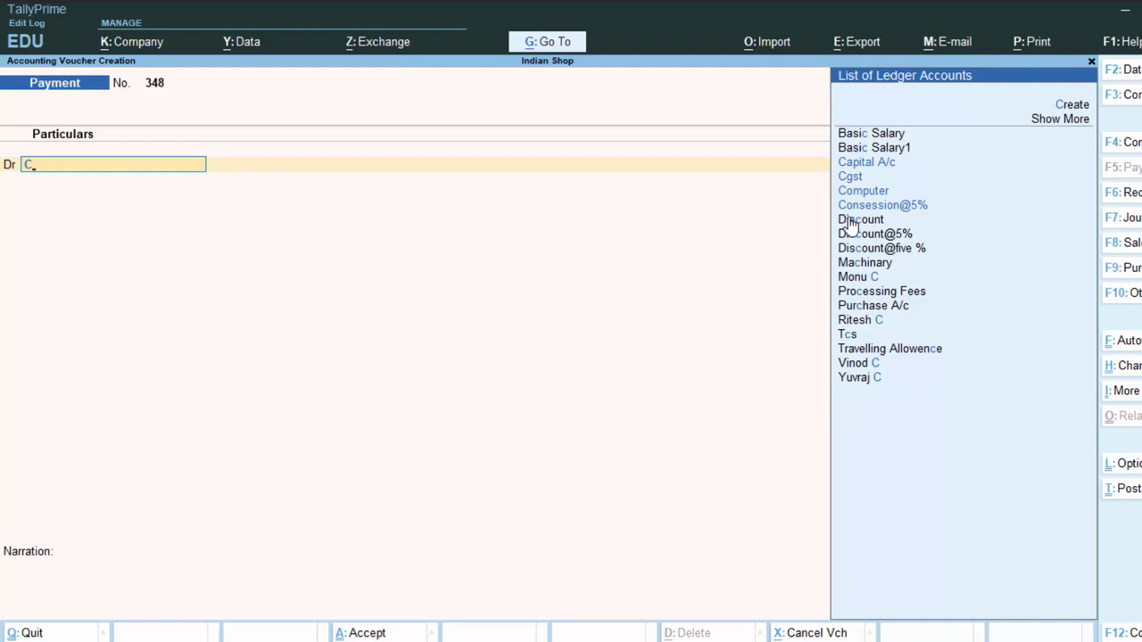
pyautogui.press('BackSpace')
pyautogui.press('Escape')
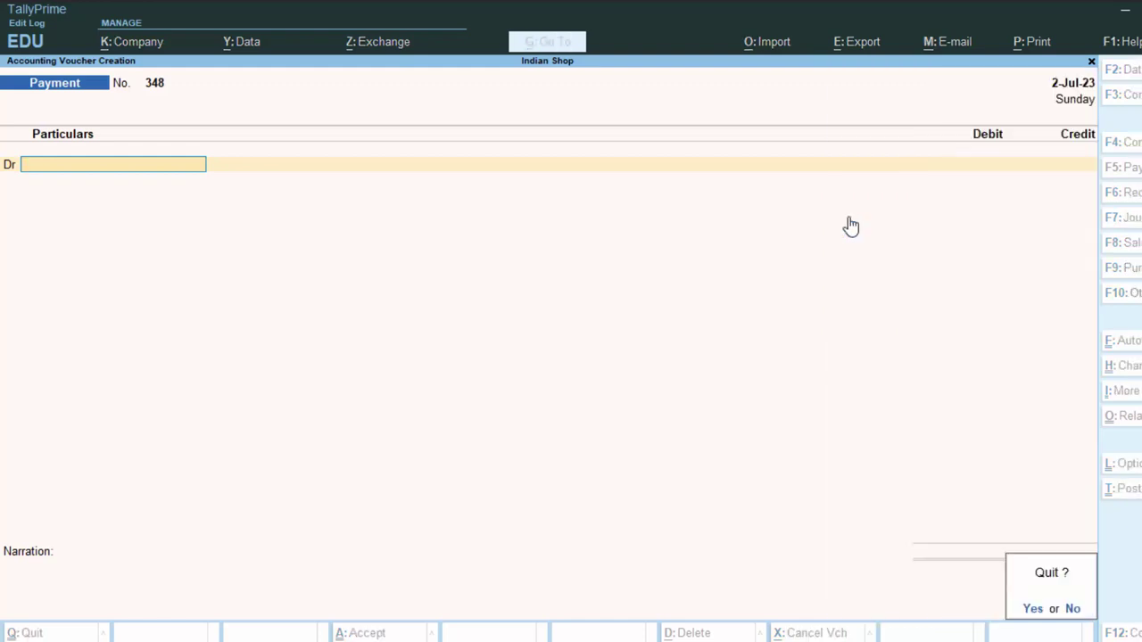
pyautogui.press('Return')
pyautogui.press('Return')
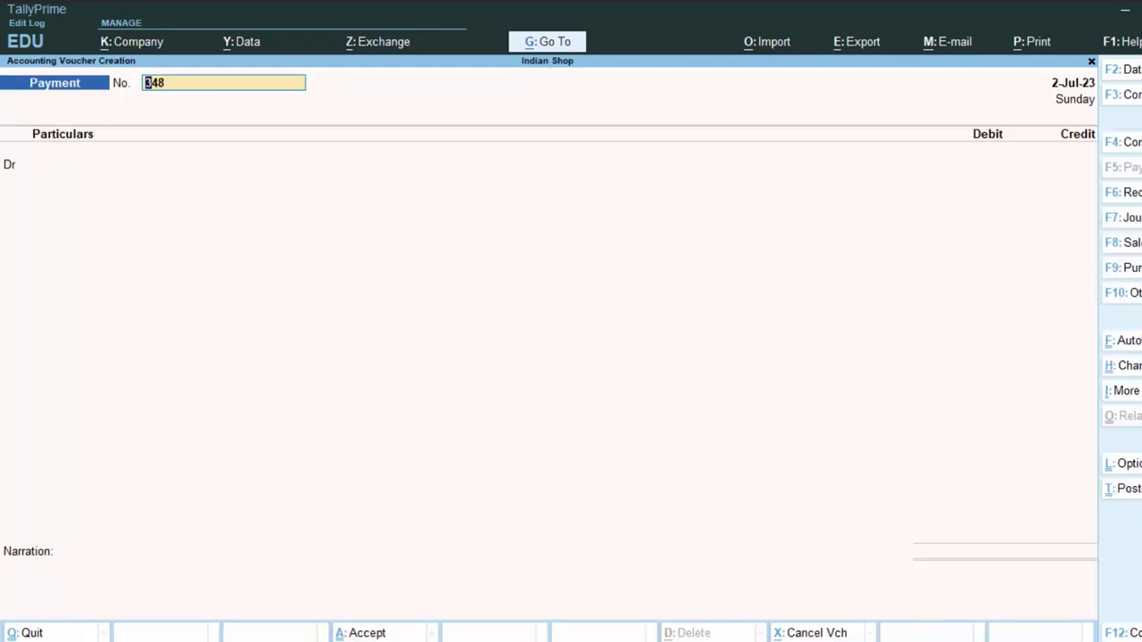
# - Start Purchase AA103RY with supplier invoice 453 dated 2-Jul-23 and begin creating a new party ledger
pyautogui.click(1126, 268)
pyautogui.write('453')
pyautogui.press('Return')
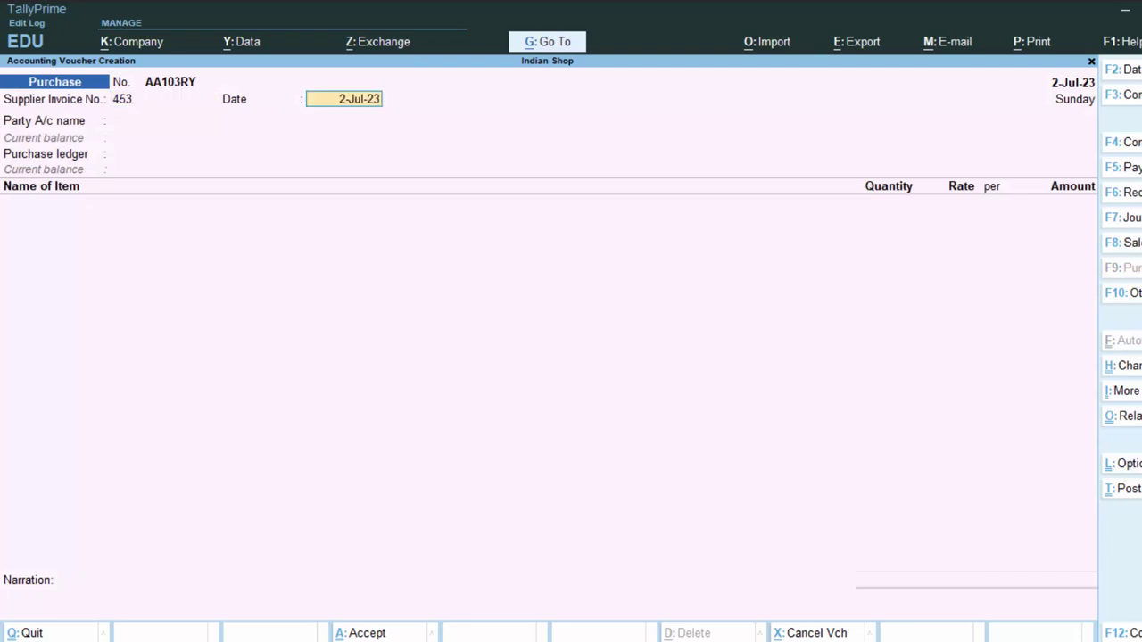
pyautogui.press('Return')
pyautogui.press('Down')
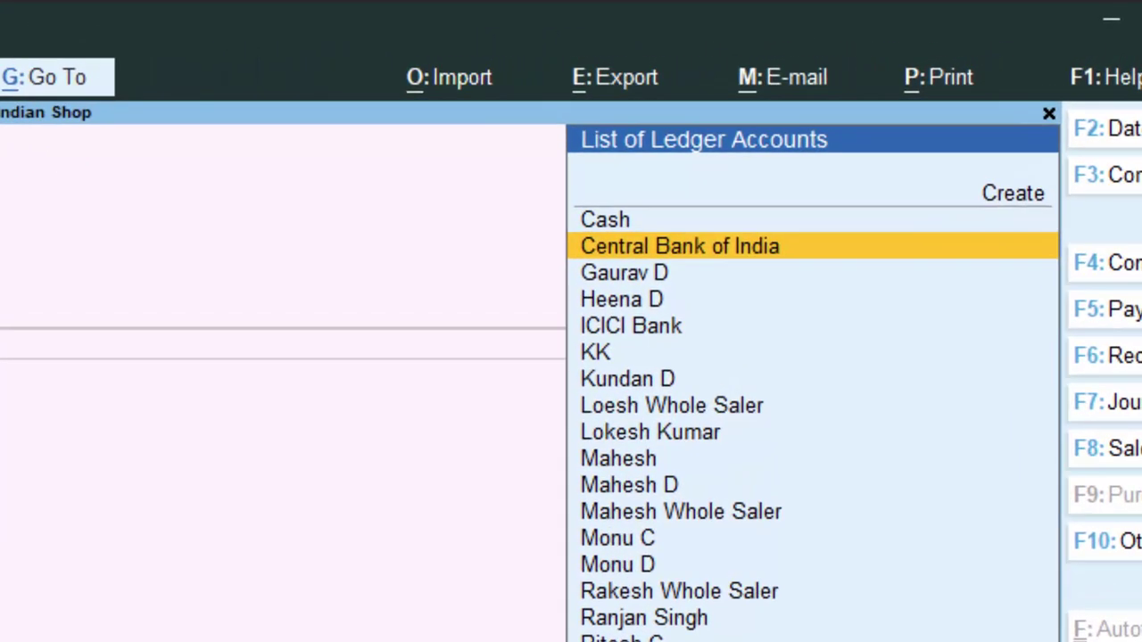
pyautogui.press('Down')
pyautogui.press('Down')
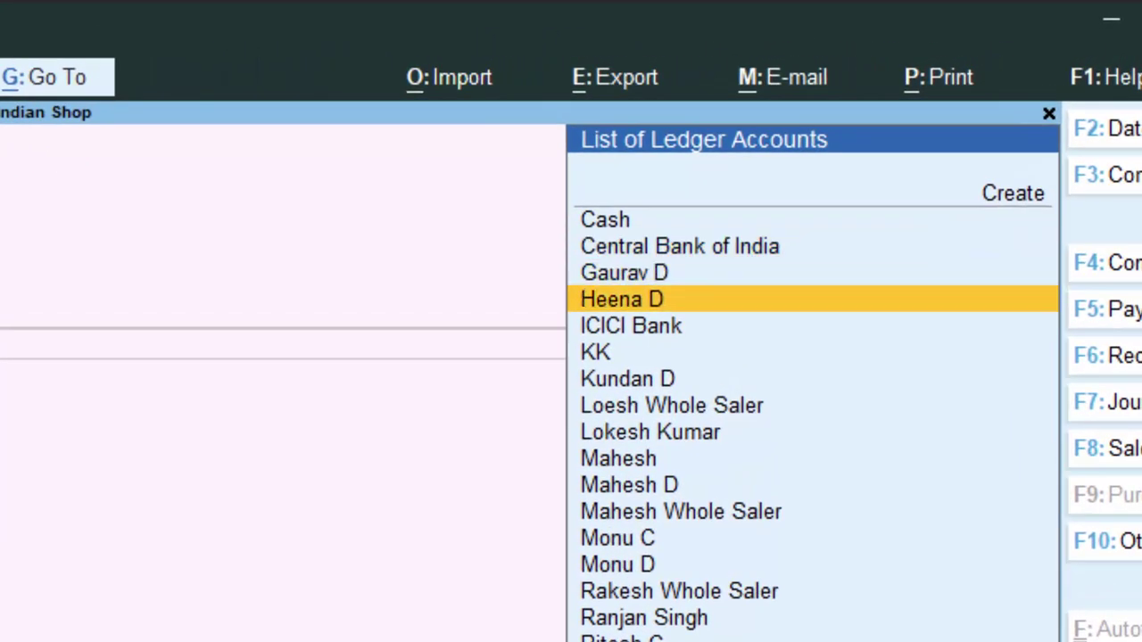
pyautogui.hotkey('alt', 'c')
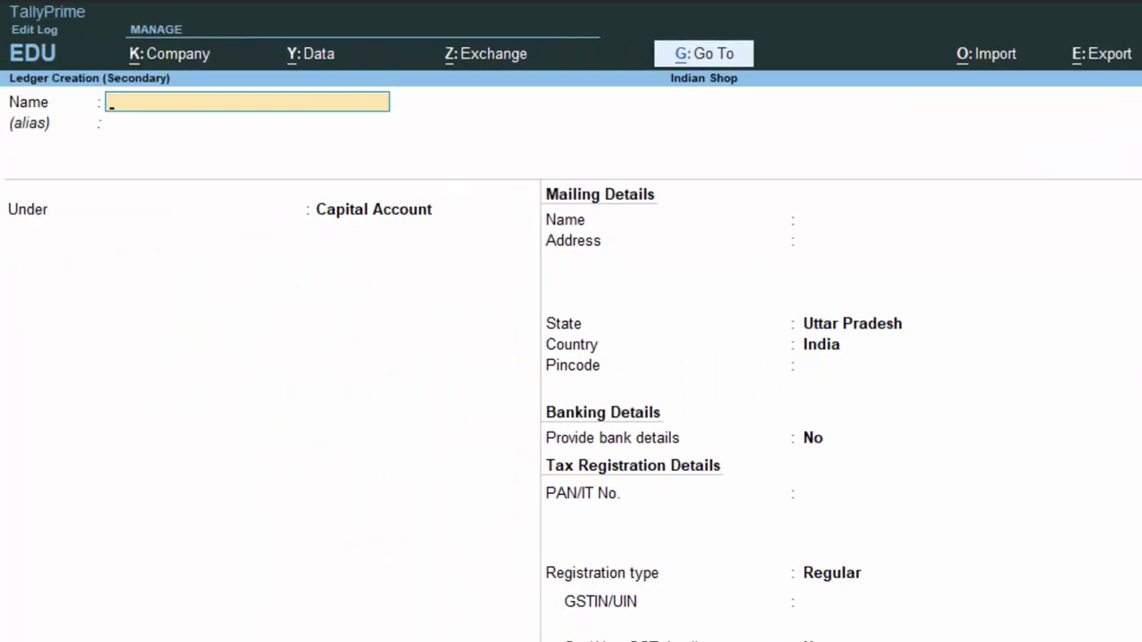
# - Name the new supplier ledger, place it under Sundry Creditors, and save it as the party
pyautogui.write('Mo')
pyautogui.write('nu')
pyautogui.press('Return')
pyautogui.press('Return')
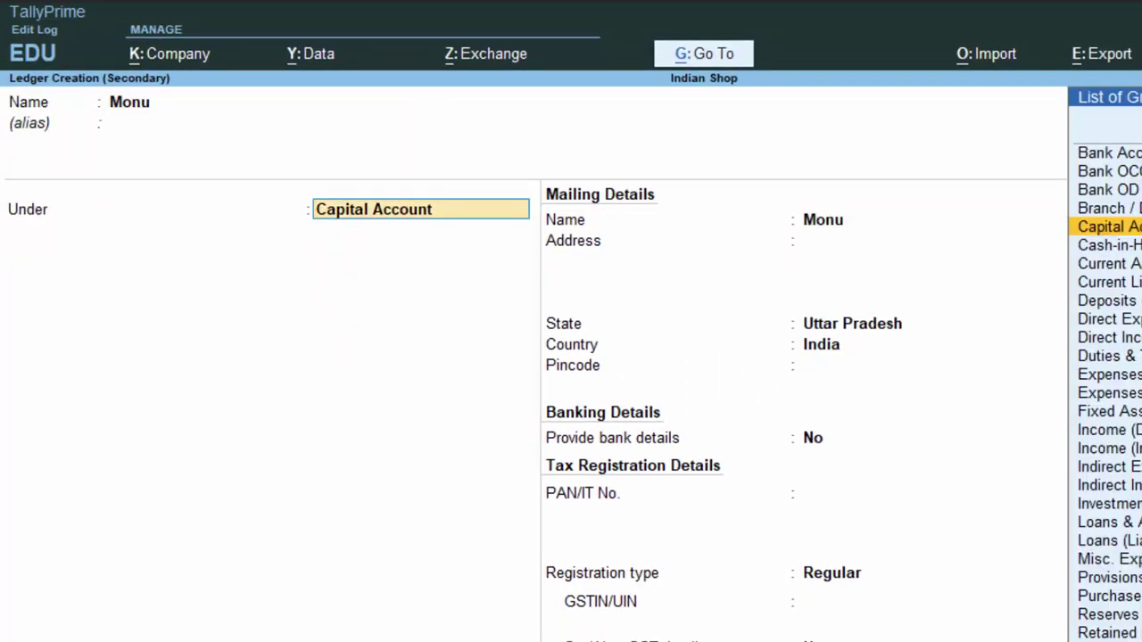
pyautogui.write('S')
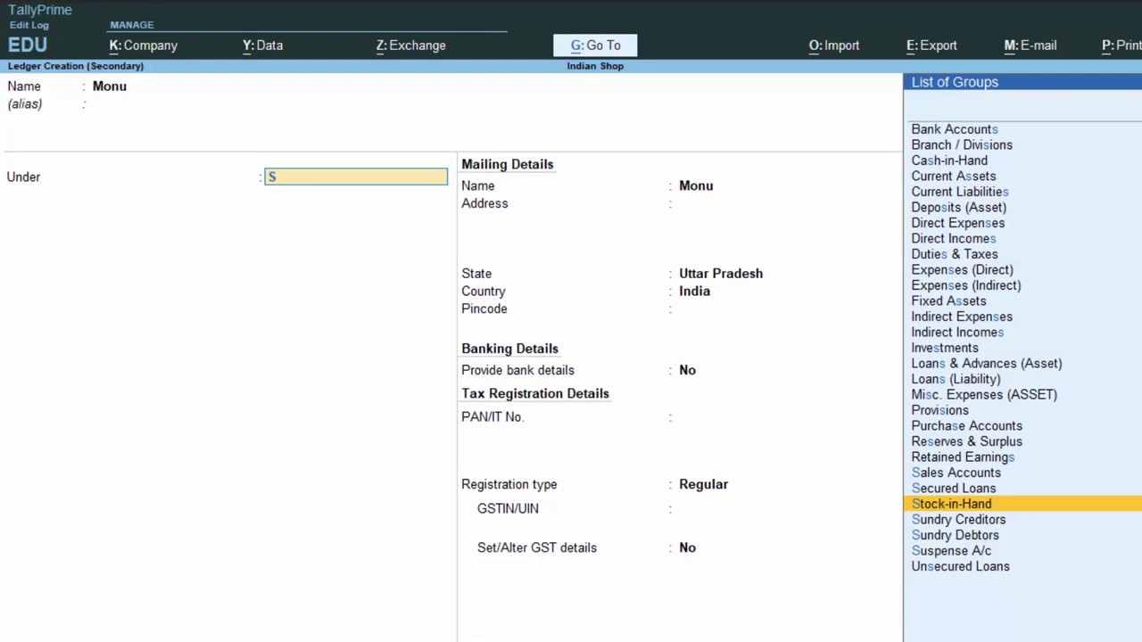
pyautogui.press('Down')
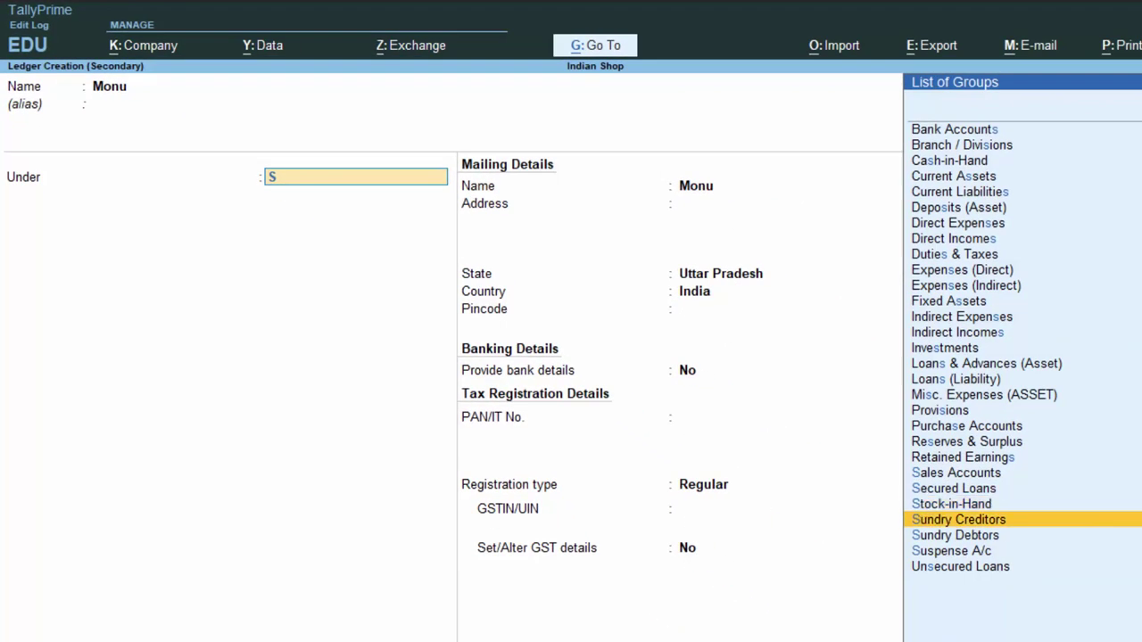
pyautogui.press('Return')
pyautogui.press('Return')
pyautogui.press('Return')
pyautogui.press('Return')
pyautogui.press('Return')
pyautogui.press('Return')
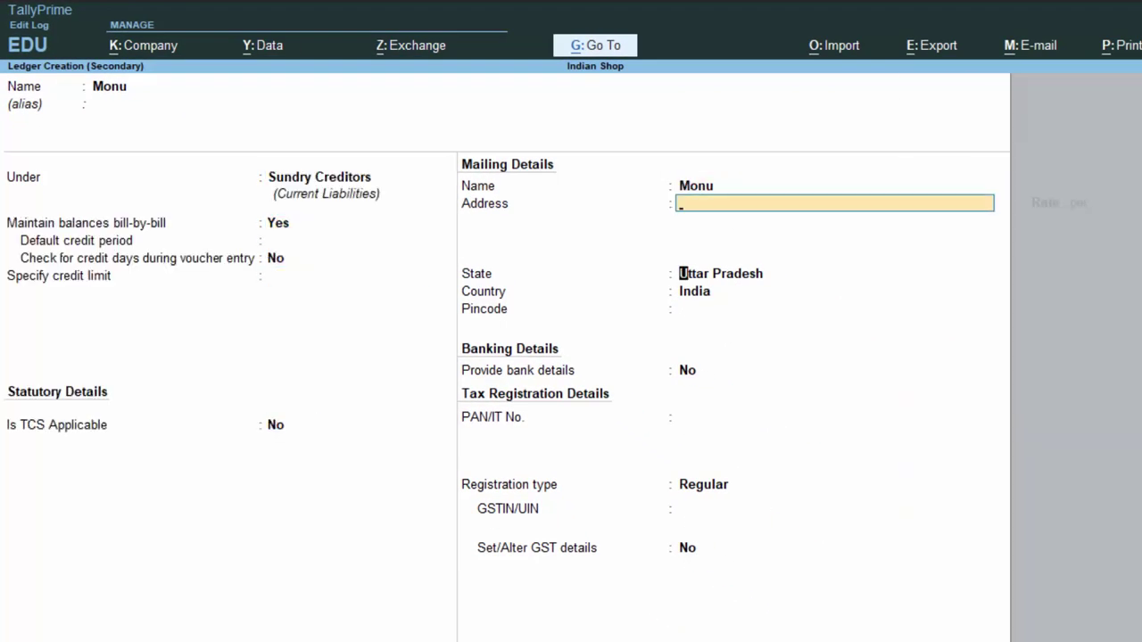
pyautogui.press('Return')
pyautogui.press('Return')
pyautogui.press('Return')
pyautogui.press('Return')
pyautogui.press('Return')
pyautogui.press('Return')
pyautogui.press('Return')
pyautogui.press('Return')
pyautogui.press('Return')
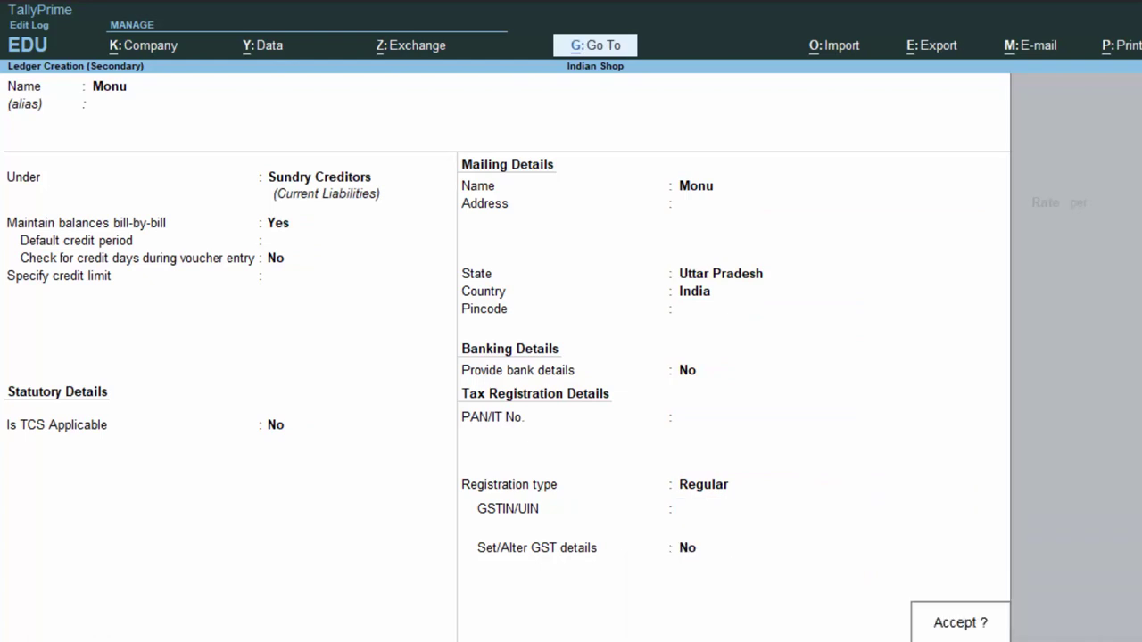
pyautogui.press('Return')
pyautogui.press('Return')
pyautogui.press('Return')
pyautogui.press('Return')
pyautogui.press('Return')
pyautogui.press('Return')
pyautogui.press('Return')
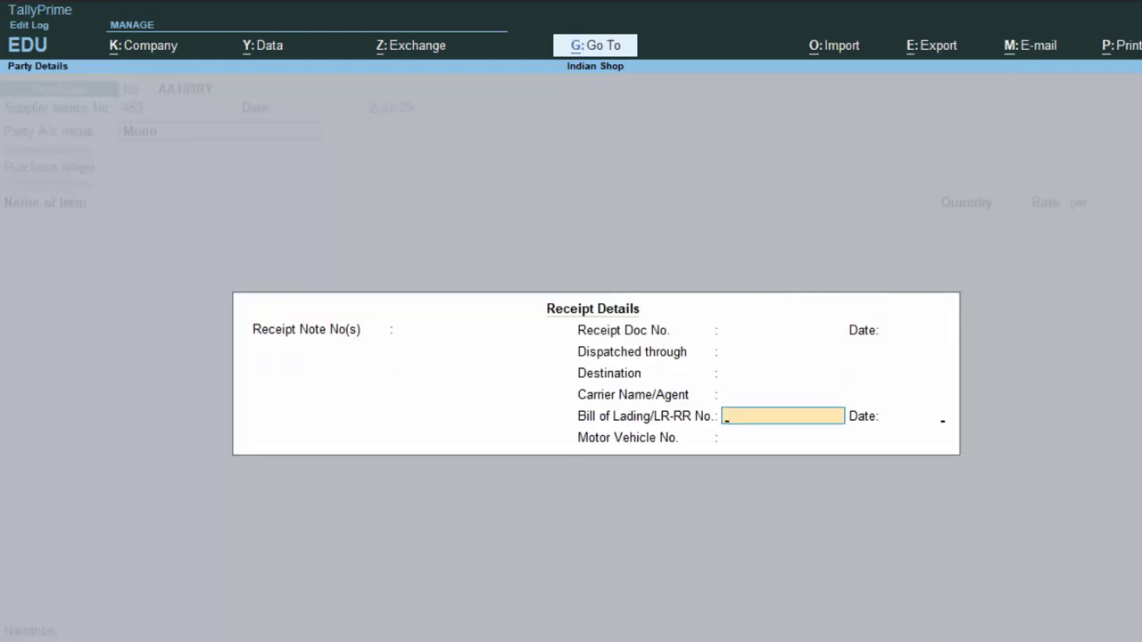
pyautogui.press('Return')
pyautogui.press('Return')
# - Record 1 nos Desktop at 29,000.00 through Purchase A/c and submit the voucher for saving
pyautogui.press('Return')
pyautogui.press('Return')
pyautogui.press('Return')
pyautogui.press('Return')
pyautogui.press('Return')
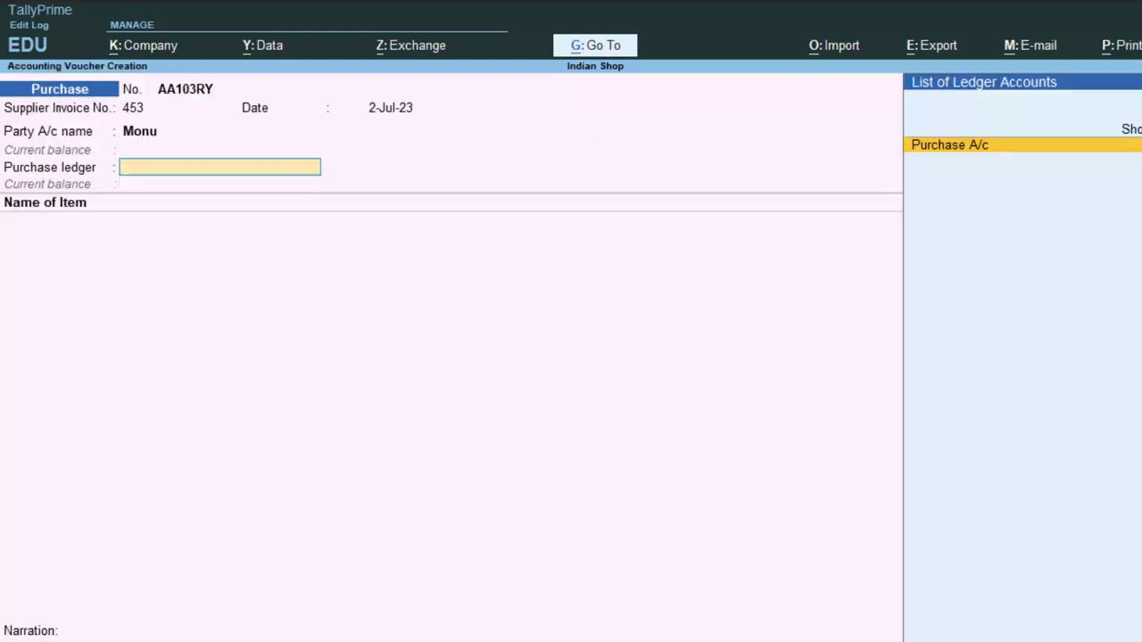
pyautogui.press('Return')
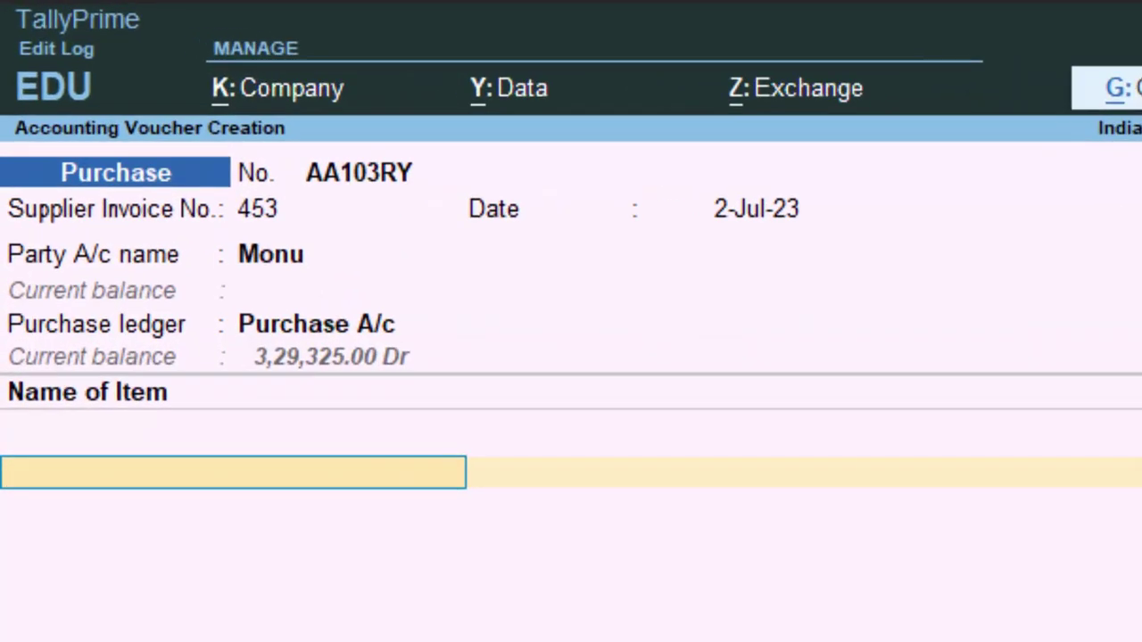
pyautogui.write('K')
pyautogui.press('Return')
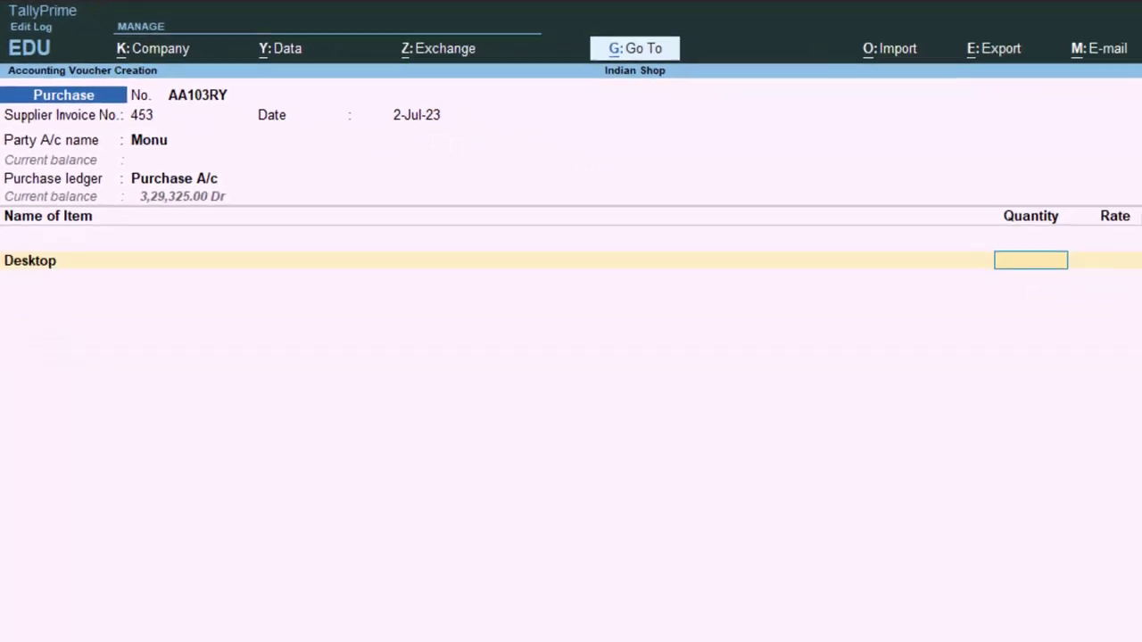
pyautogui.write('1')
pyautogui.press('Return')
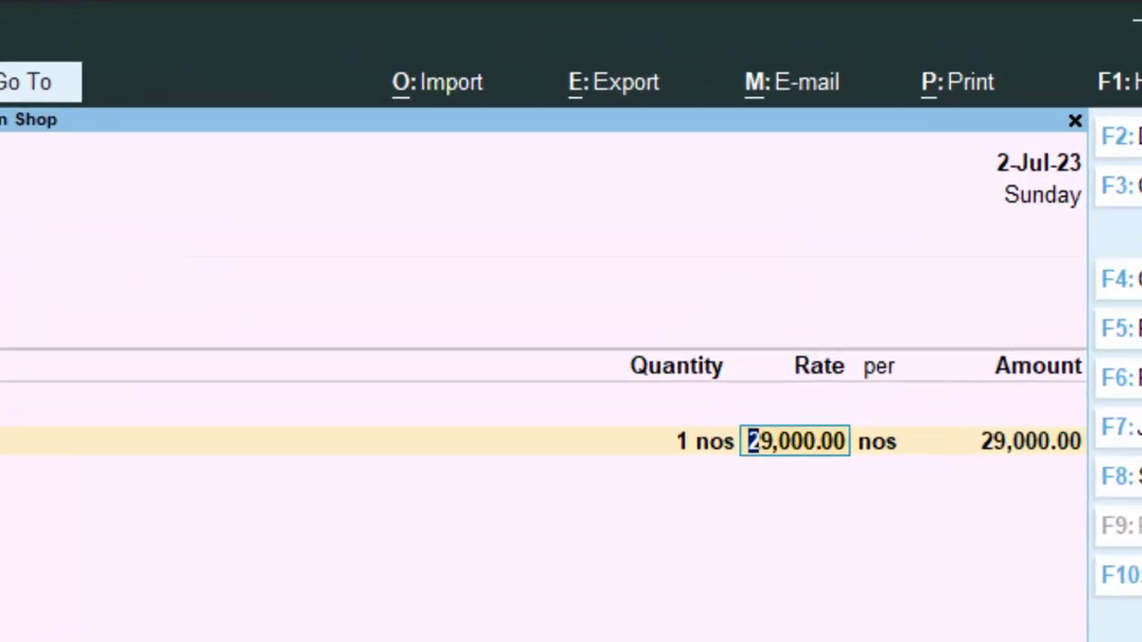
pyautogui.press('Return')
pyautogui.press('Return')
pyautogui.press('Return')
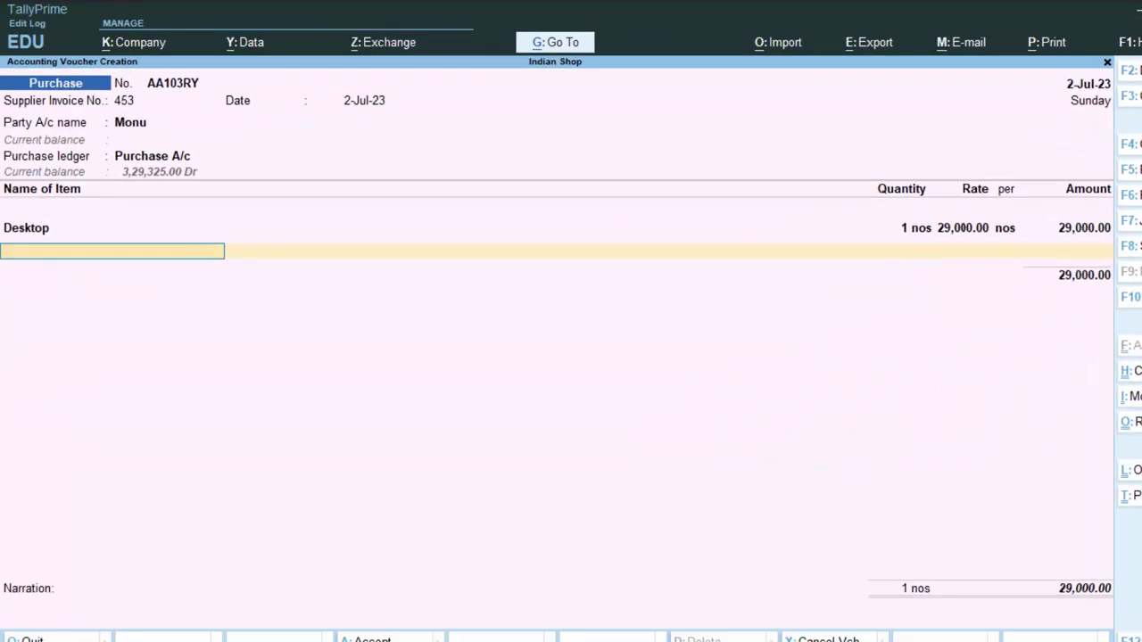
pyautogui.press('Return')
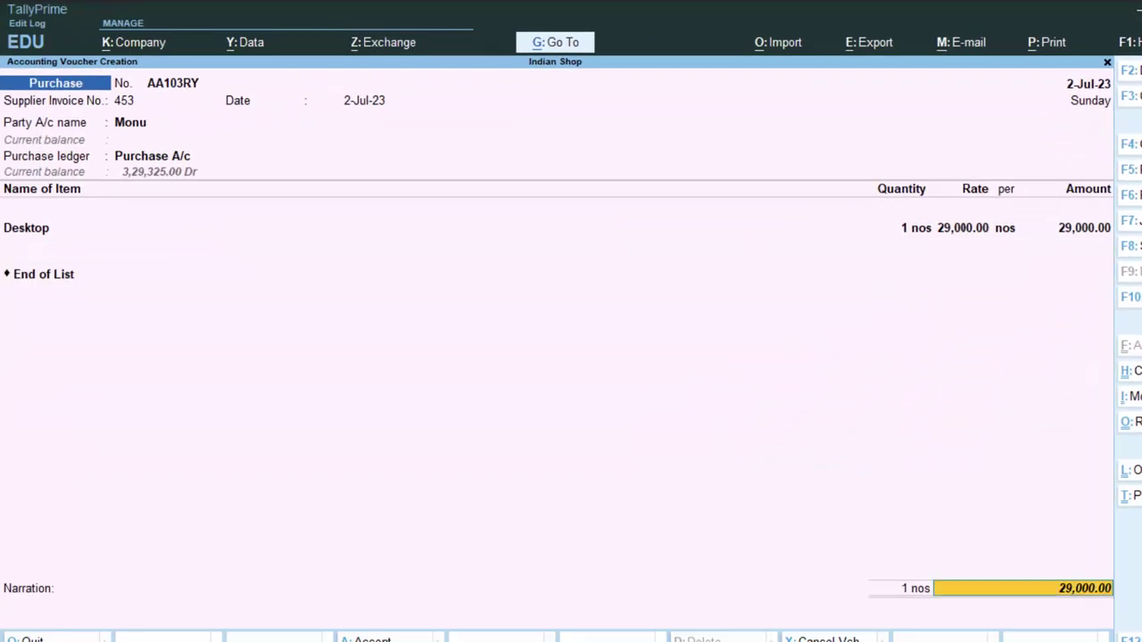
pyautogui.press('Return')
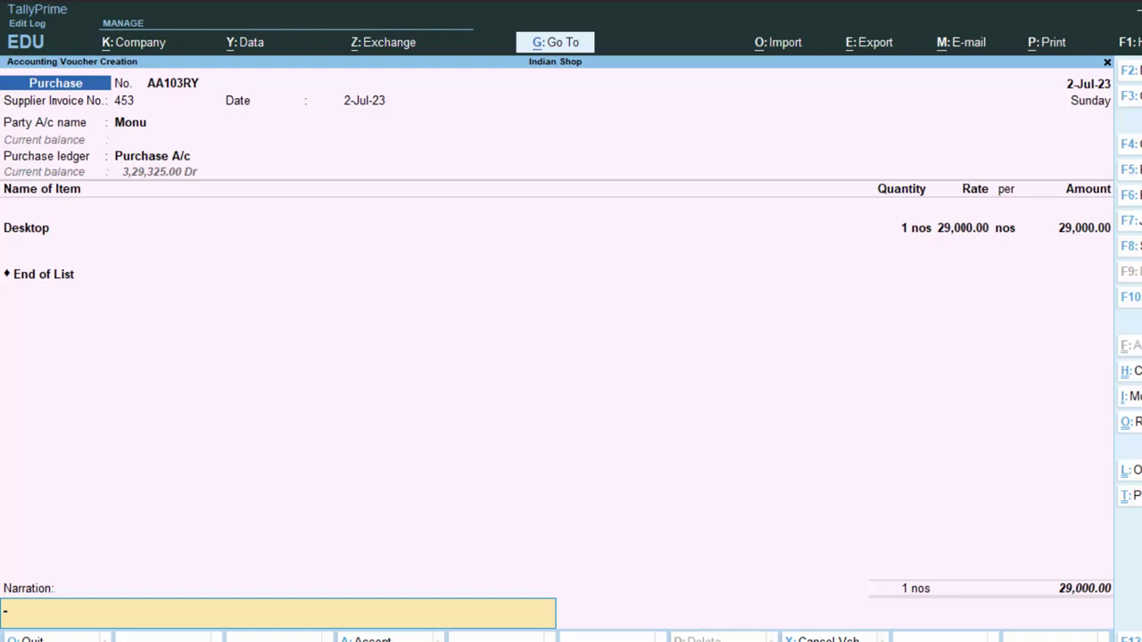
pyautogui.press('Return')
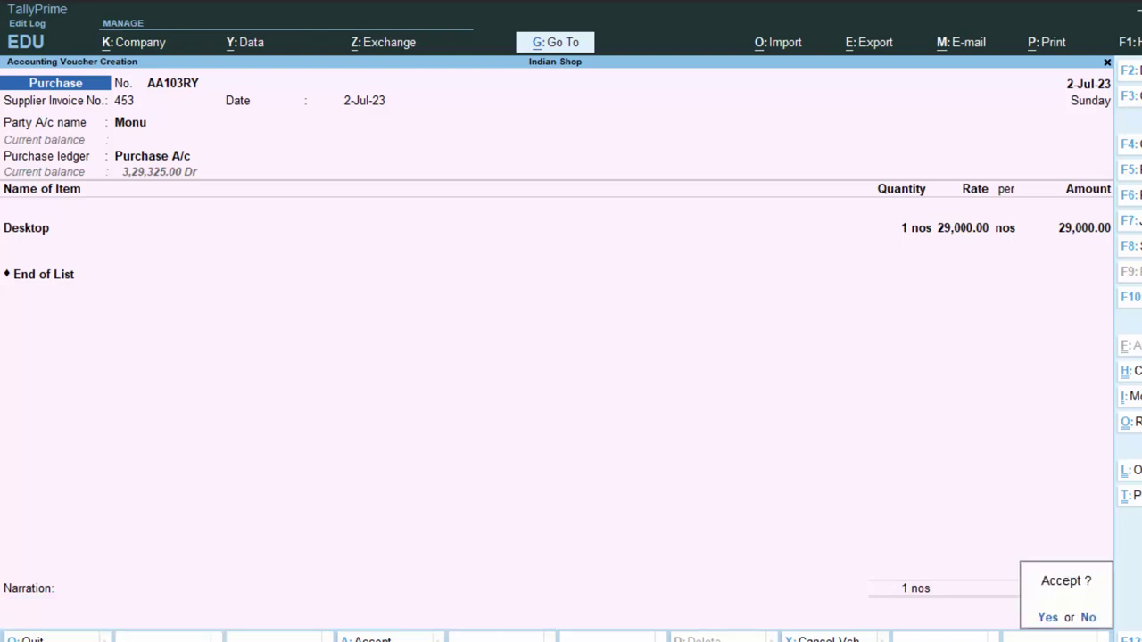
# - Save the Monu purchase voucher AA103RY for 29,000.00 and quit the following blank voucher
pyautogui.press('Return')
pyautogui.press('Escape')
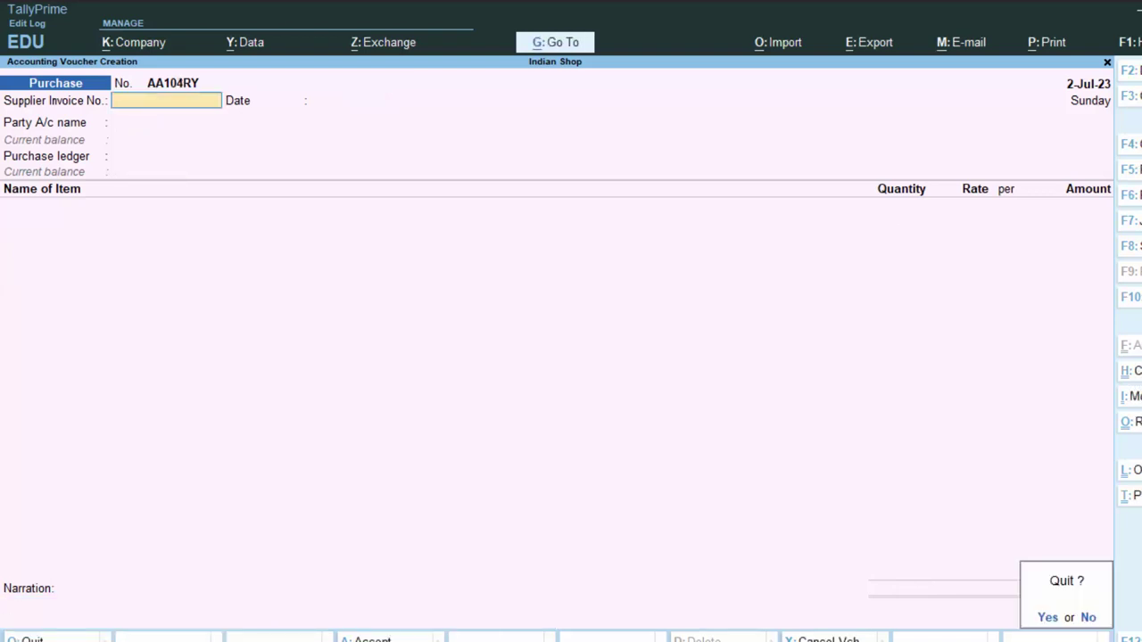
pyautogui.press('Return')
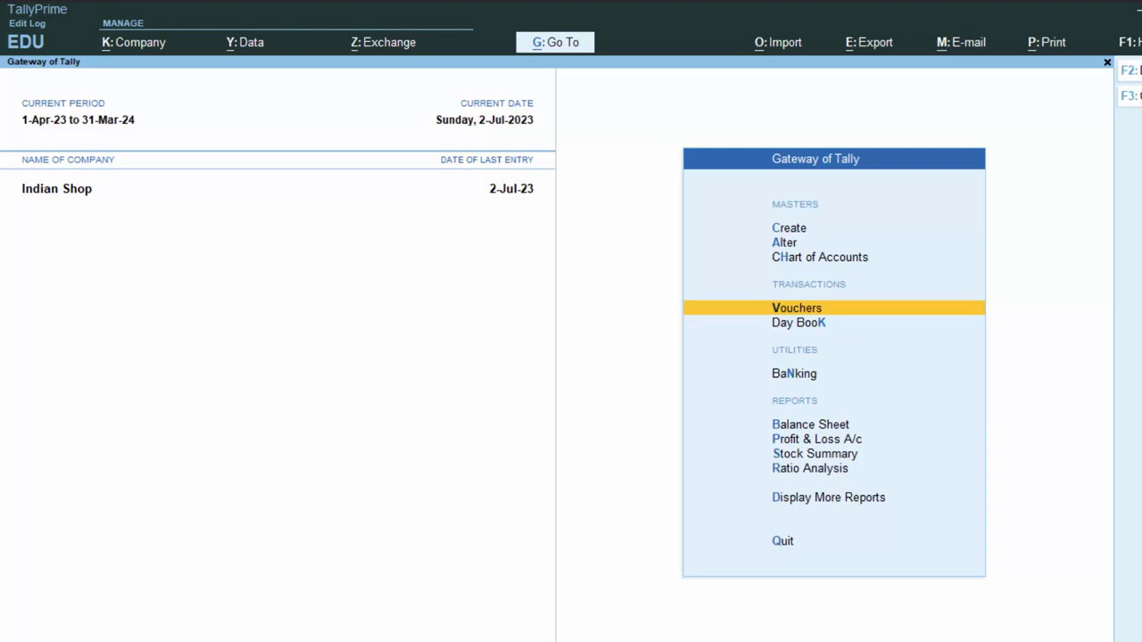
pyautogui.press('Return')
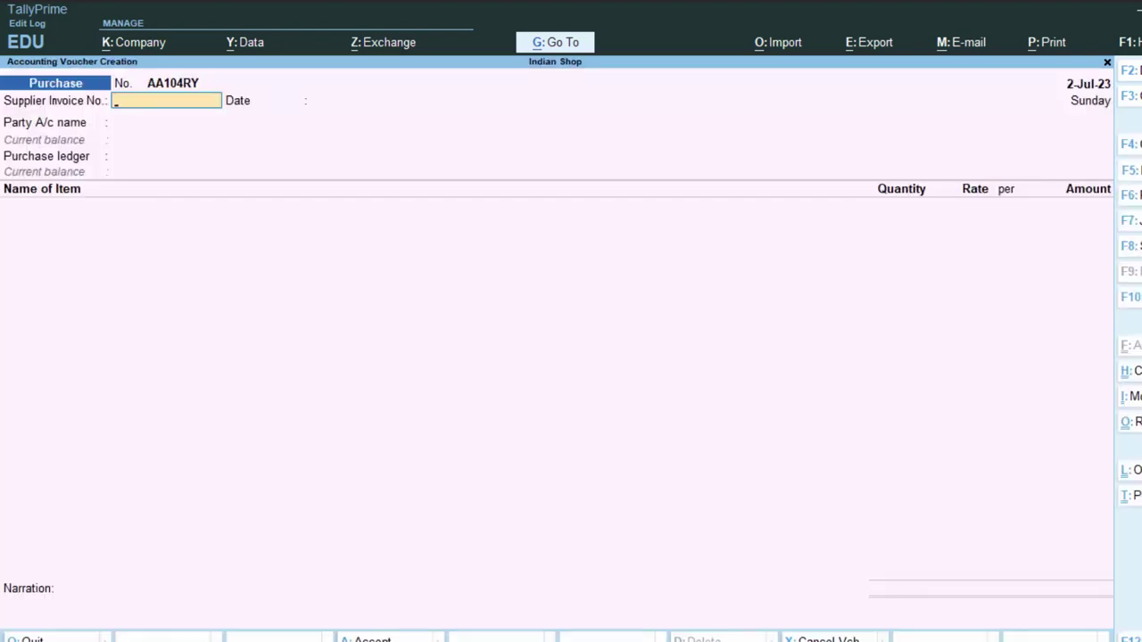
# - Start a payment voucher, then back out and open the Day Book for 2-Jul-23
pyautogui.press('F5')
pyautogui.press('Return')
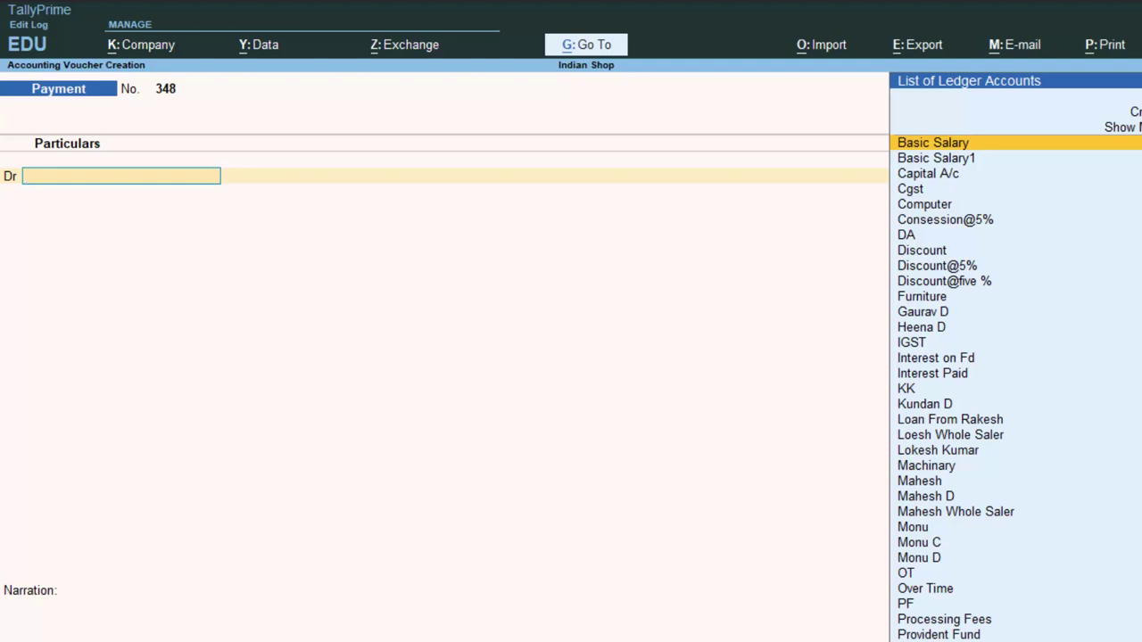
pyautogui.write('M')
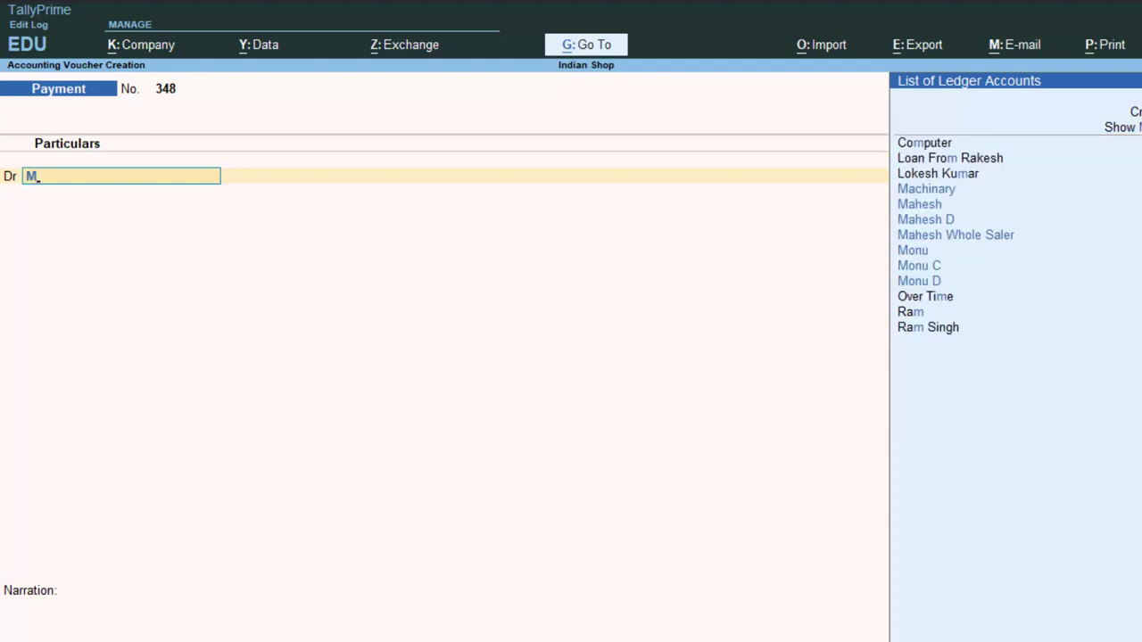
pyautogui.press('Escape')
pyautogui.press('d')
pyautogui.press('d')
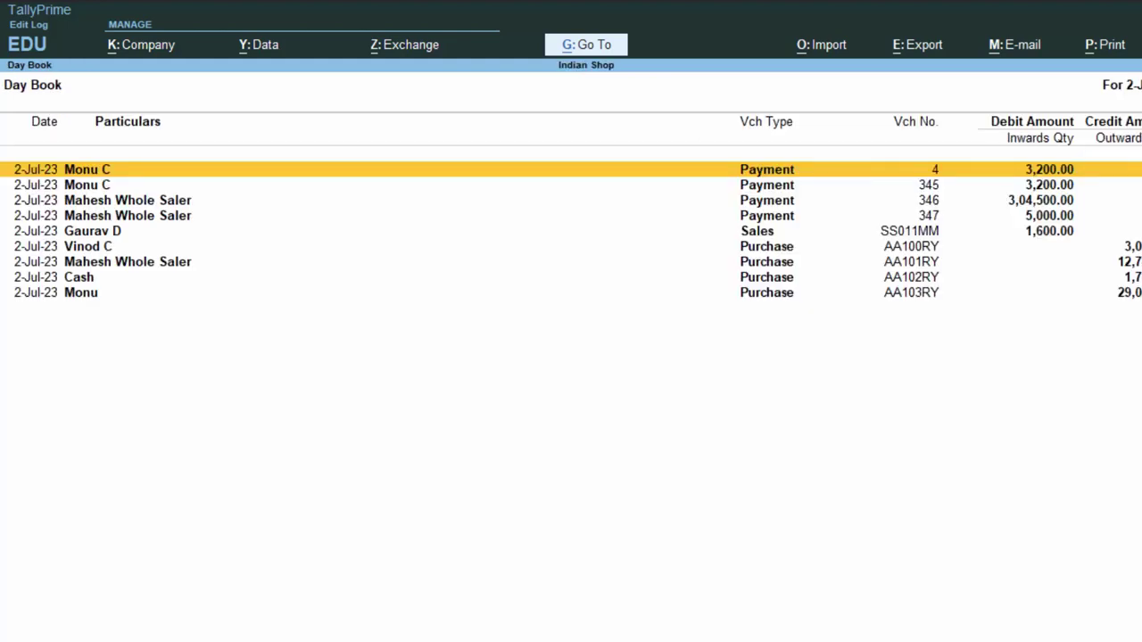
# - Review Cash purchase voucher AA102RY from the Day Book, then close back to the main menu
pyautogui.press('Down')
pyautogui.press('Down')
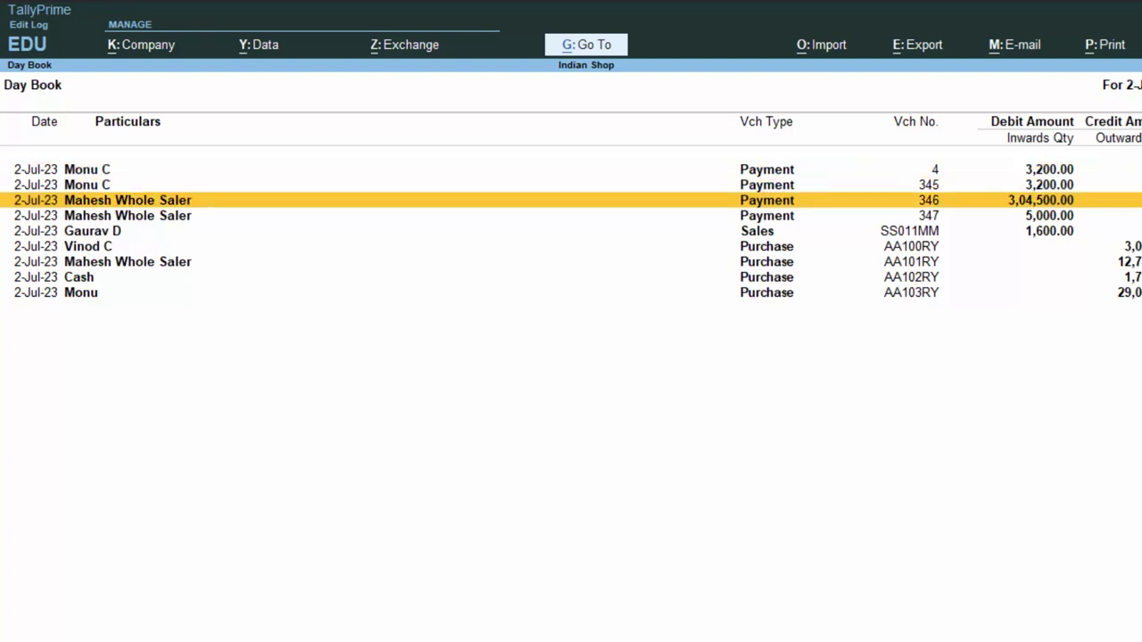
pyautogui.press('Down')
pyautogui.press('Down')
pyautogui.press('Down')
pyautogui.press('Down')
pyautogui.press('Down')
pyautogui.press('Return')
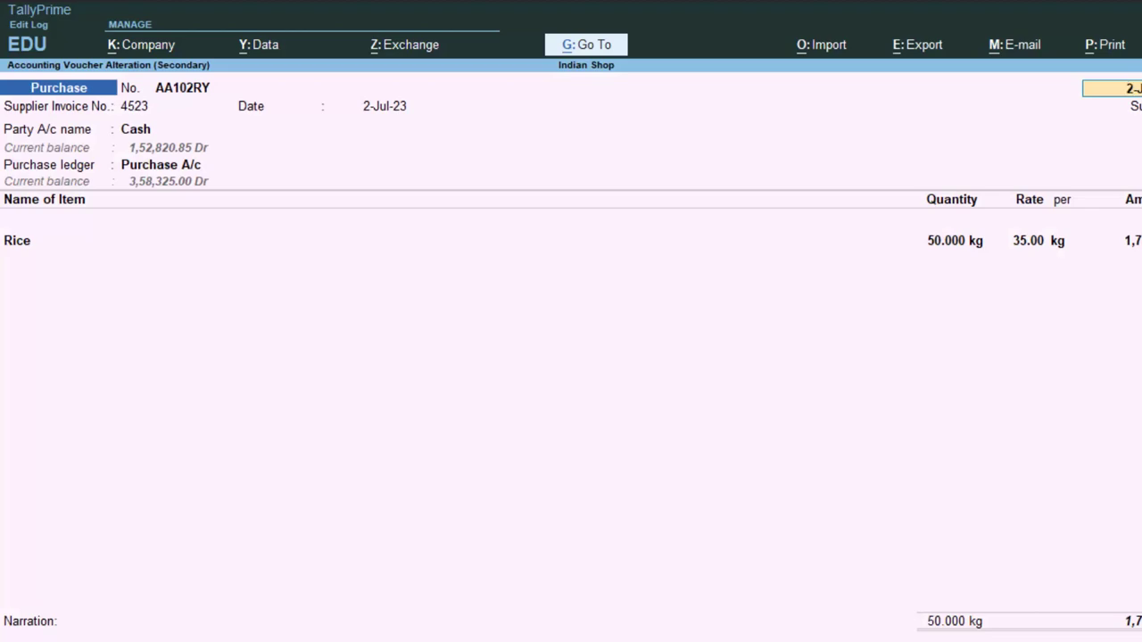
pyautogui.press('Escape')
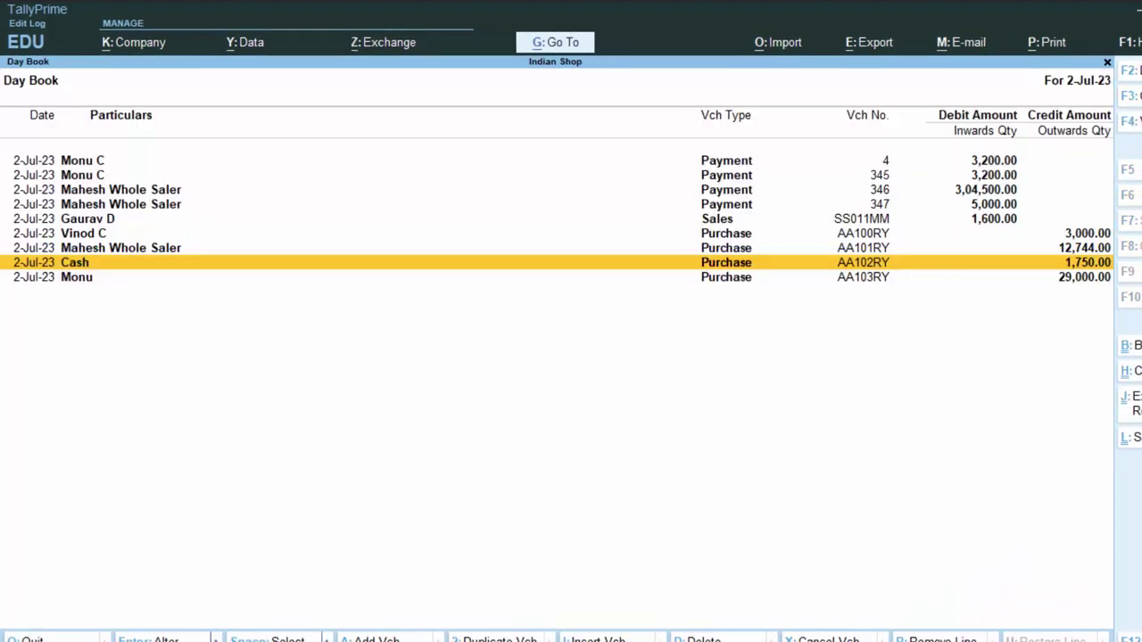
pyautogui.press('Escape')
pyautogui.press('Escape')
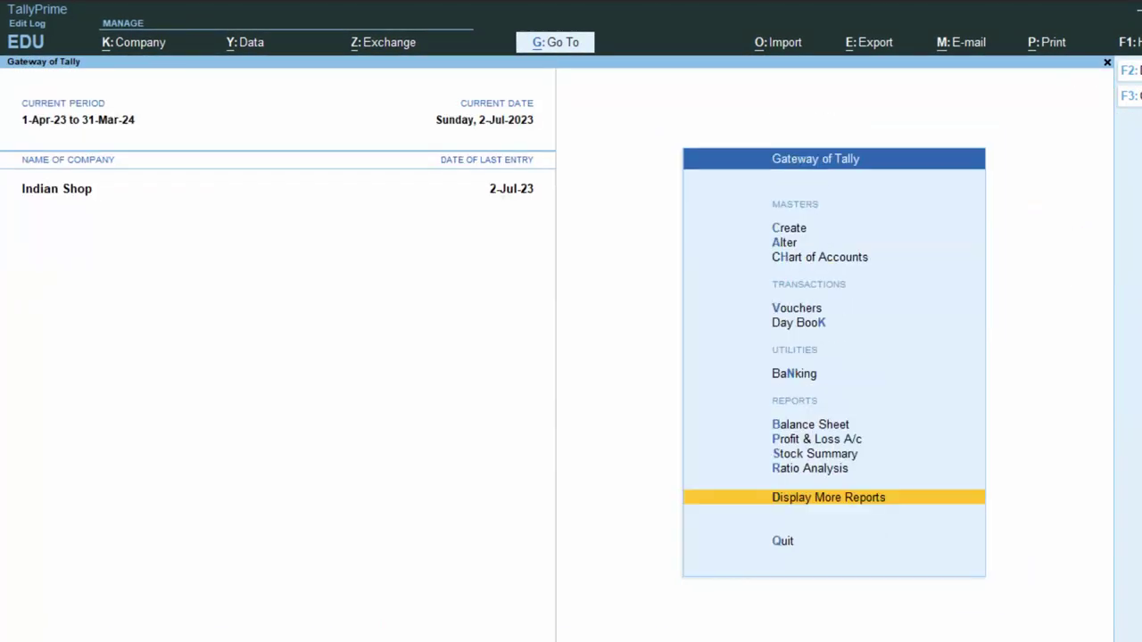
# - Reopen the Day Book, review Monu voucher AA103RY, and exit to the Gateway of Tally
pyautogui.press('Return')
pyautogui.press('Down')
pyautogui.press('Return')
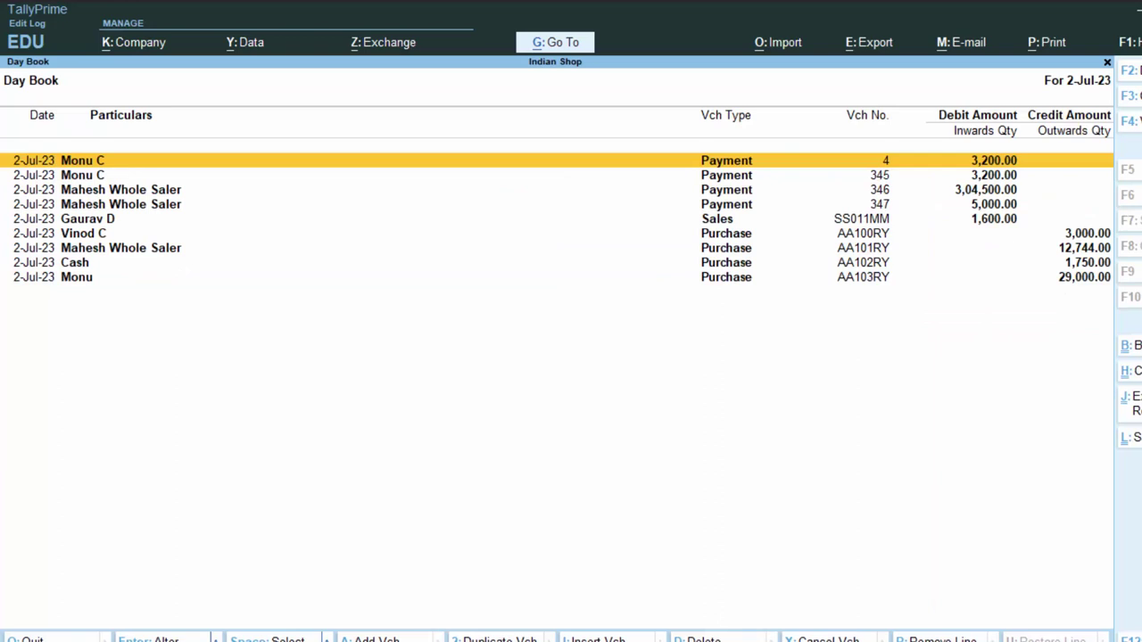
pyautogui.press('Down')
pyautogui.press('Down')
pyautogui.press('Down')
pyautogui.press('Down')
pyautogui.press('Down')
pyautogui.press('Down')
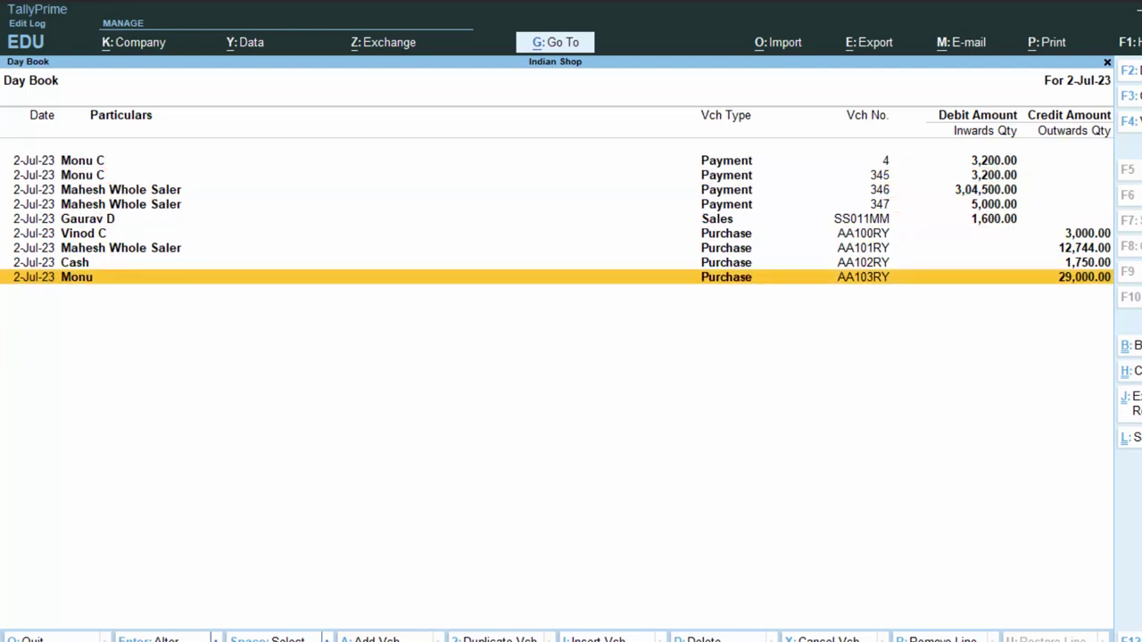
pyautogui.press('Return')
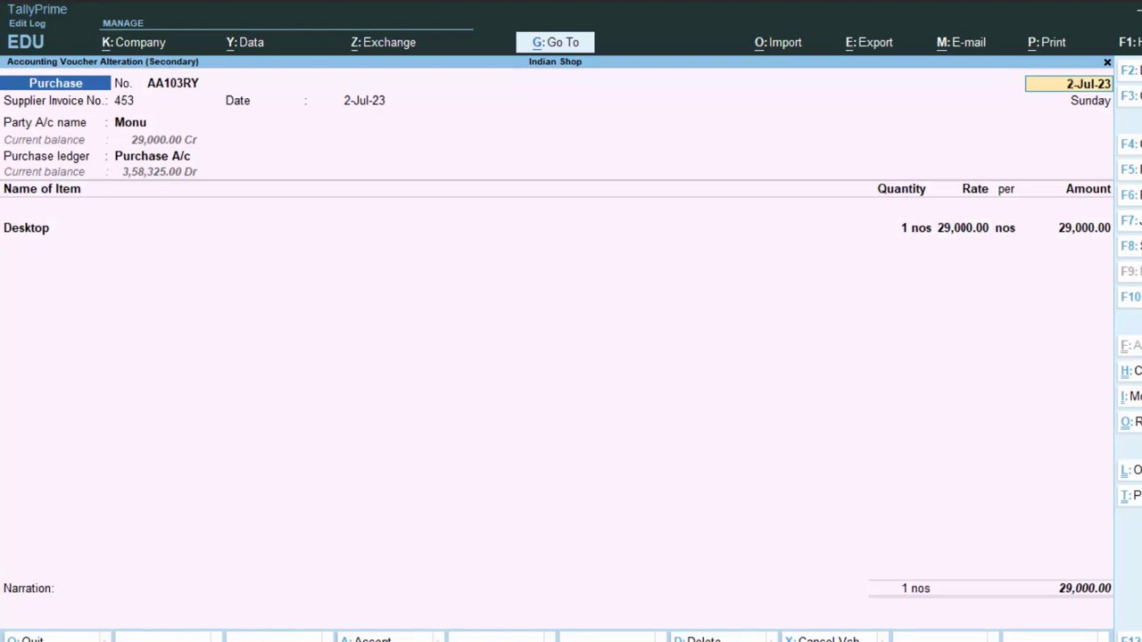
pyautogui.press('BackSpace')
pyautogui.press('Escape')
pyautogui.press('Escape')
pyautogui.press('Escape')
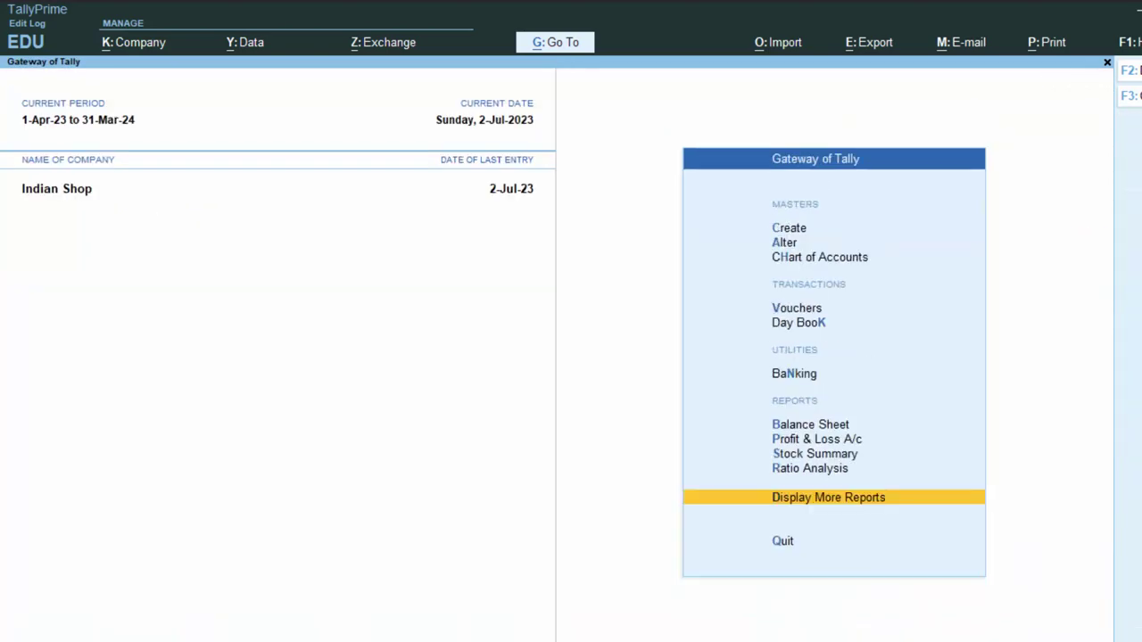
pyautogui.press('v')
pyautogui.press('F5')
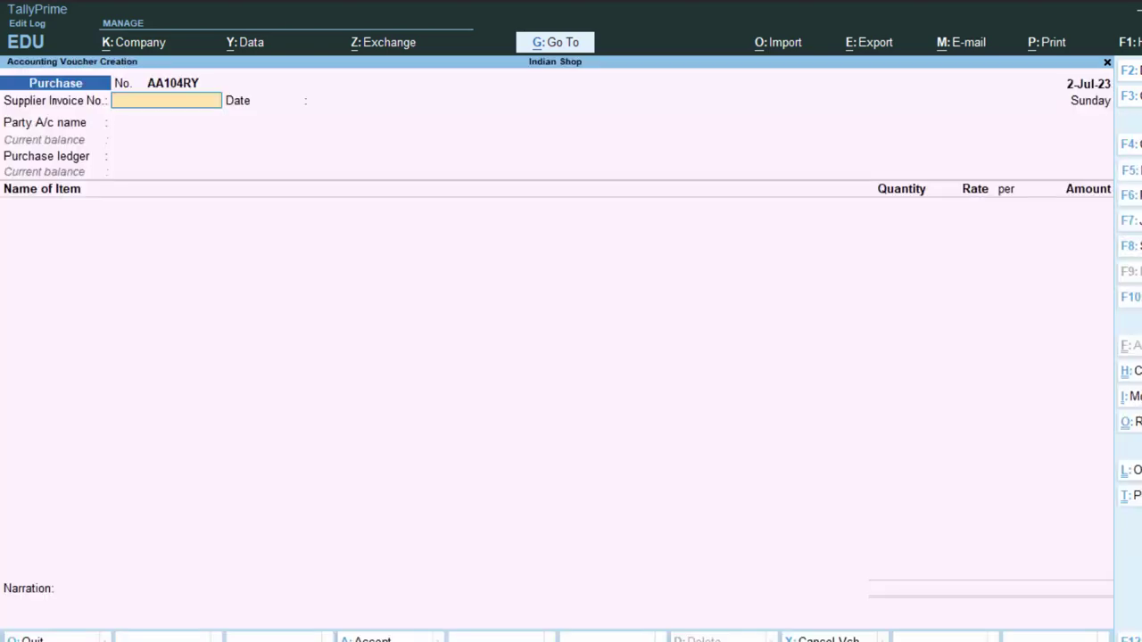
pyautogui.press('Return')
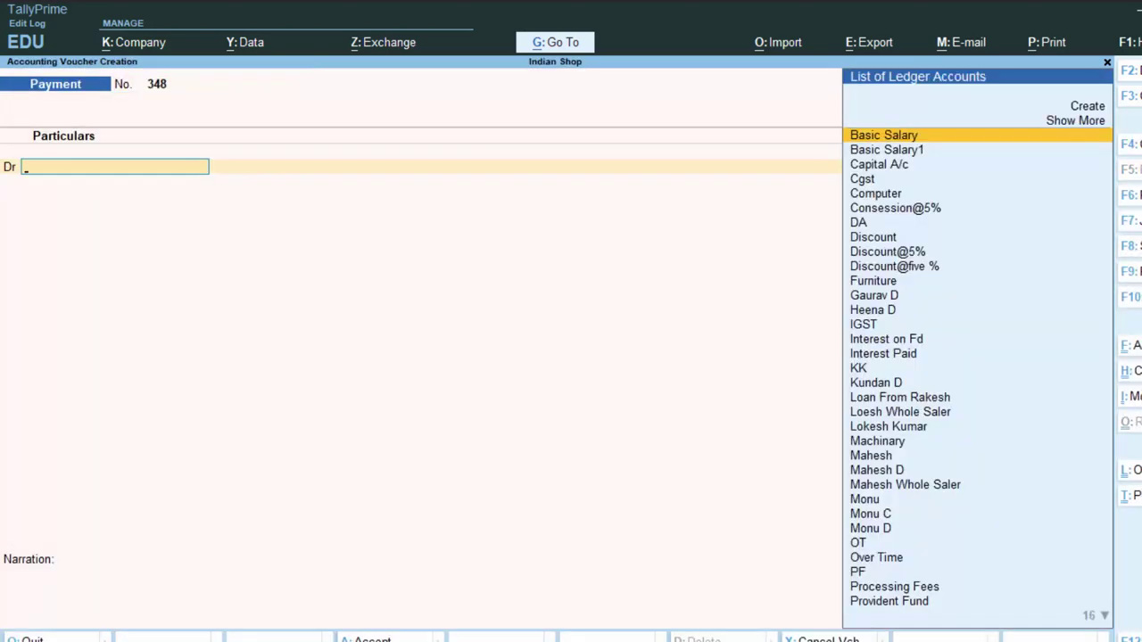
pyautogui.write('M')
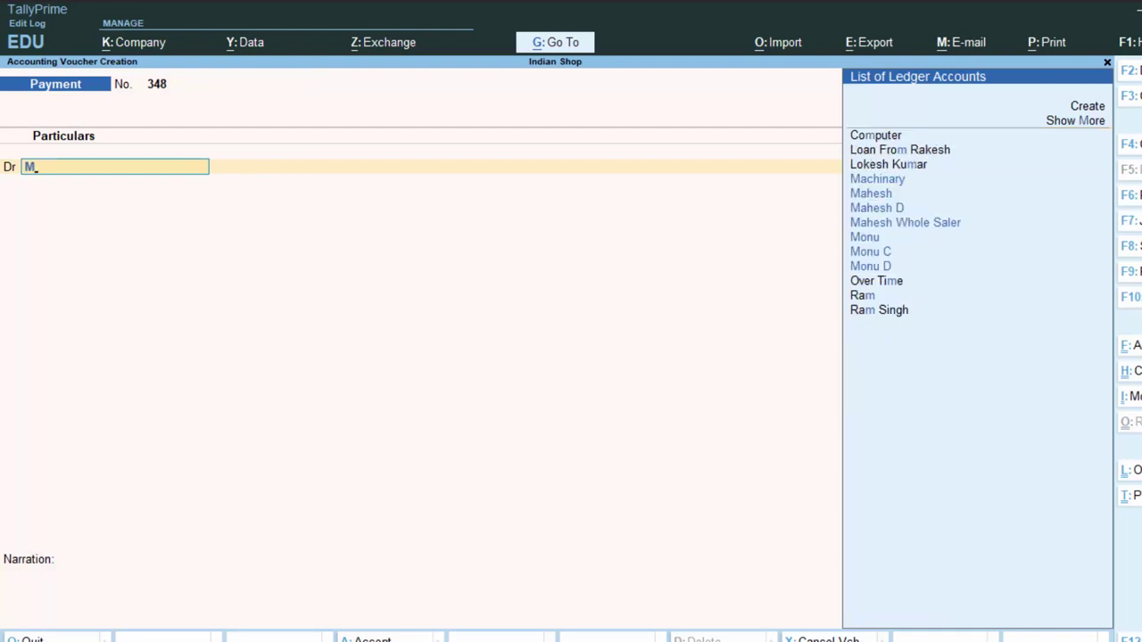
pyautogui.press('Down')
pyautogui.press('Down')
pyautogui.press('Down')
pyautogui.press('Down')
pyautogui.press('Down')
pyautogui.press('Return')
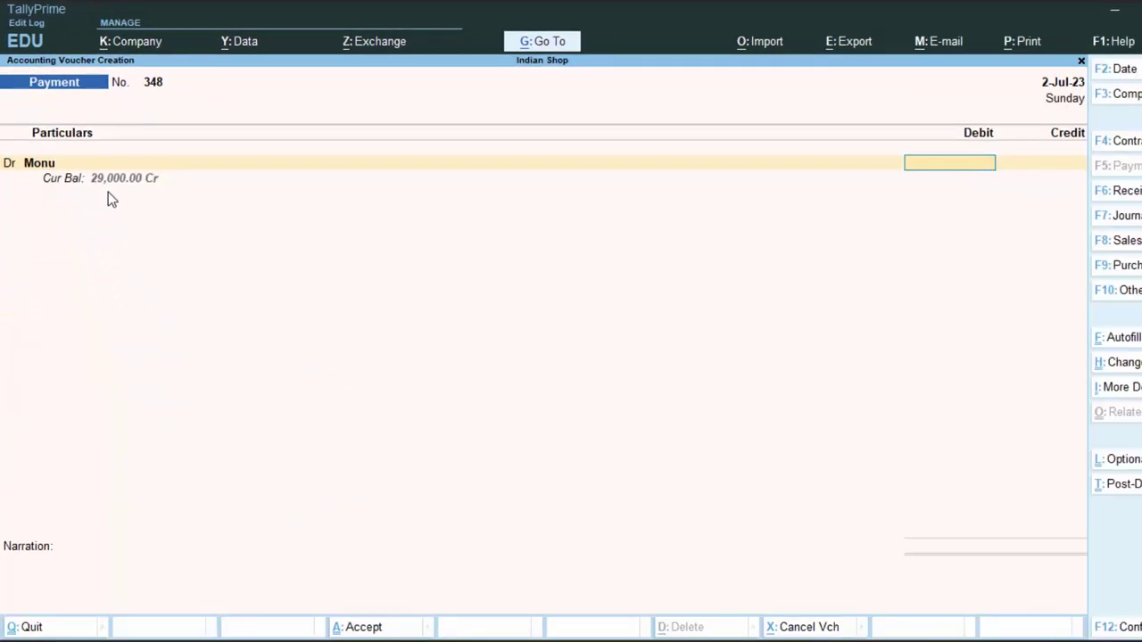
pyautogui.press('Escape')
# - Start Sales voucher SS012MM with reference 524 and date 2-Jul-23, then begin creating a new party ledger
pyautogui.press('y')
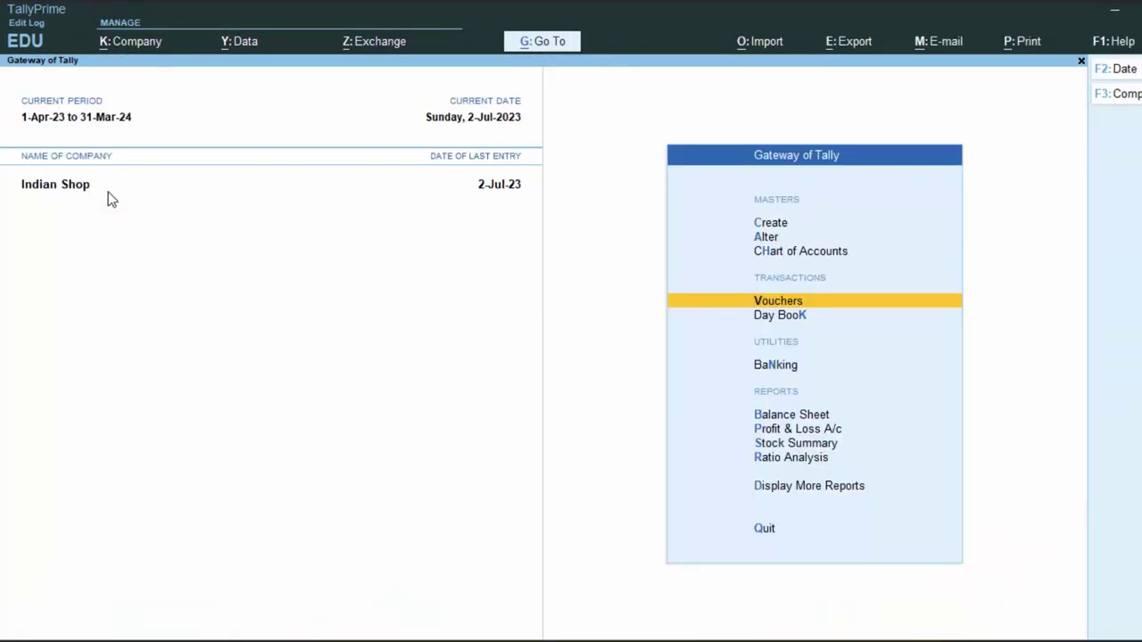
pyautogui.click(758, 306)
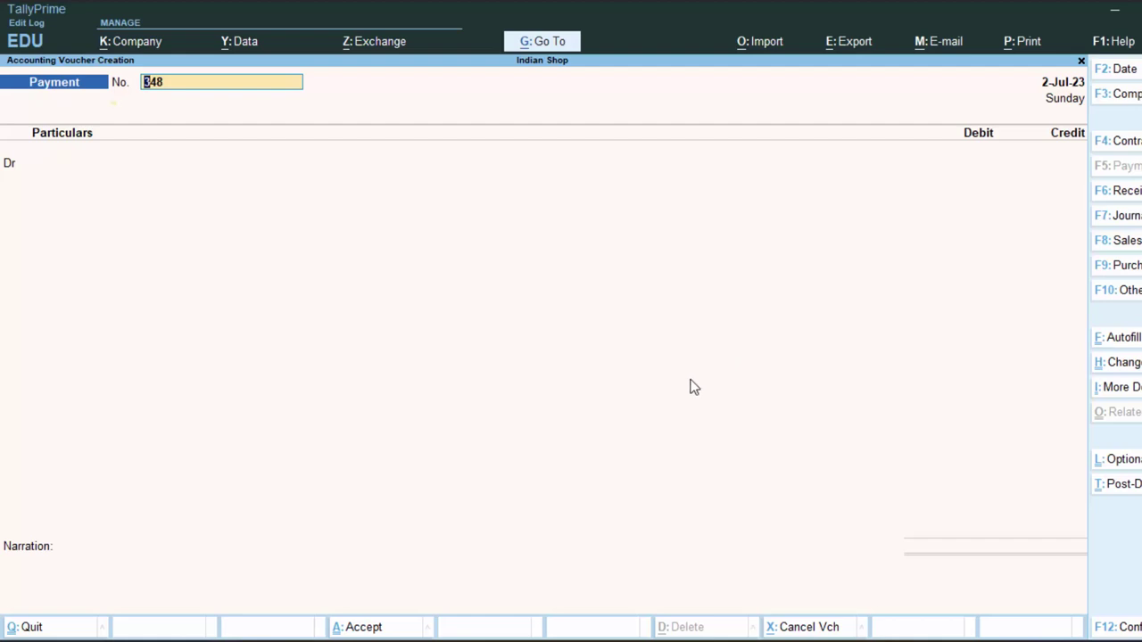
pyautogui.press('F8')
pyautogui.write('524')
pyautogui.press('Return')
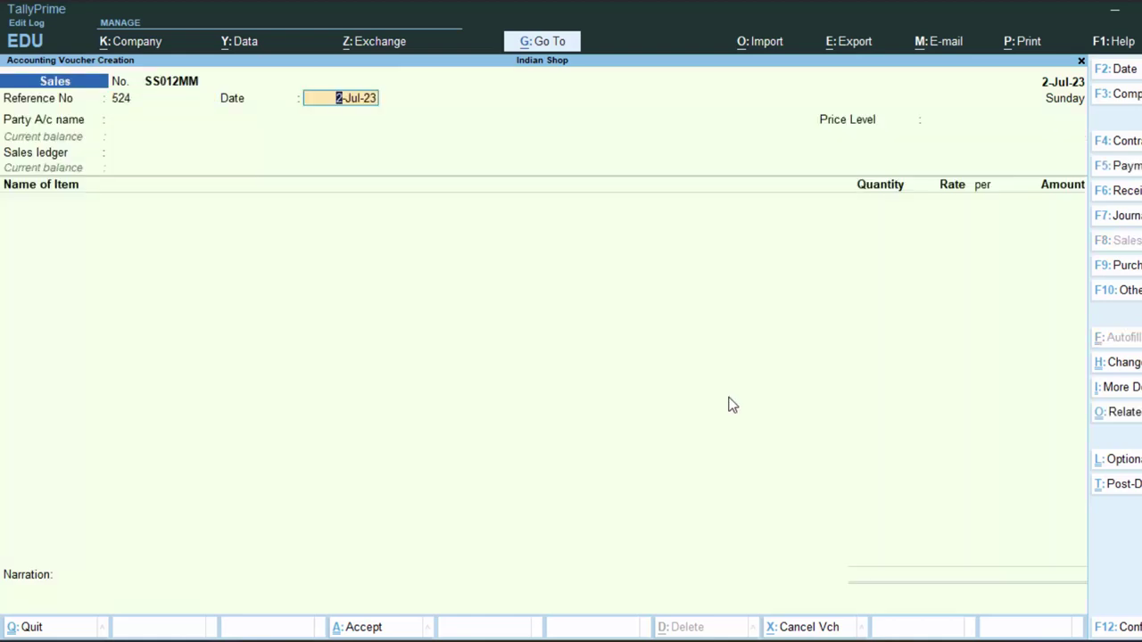
pyautogui.press('Return')
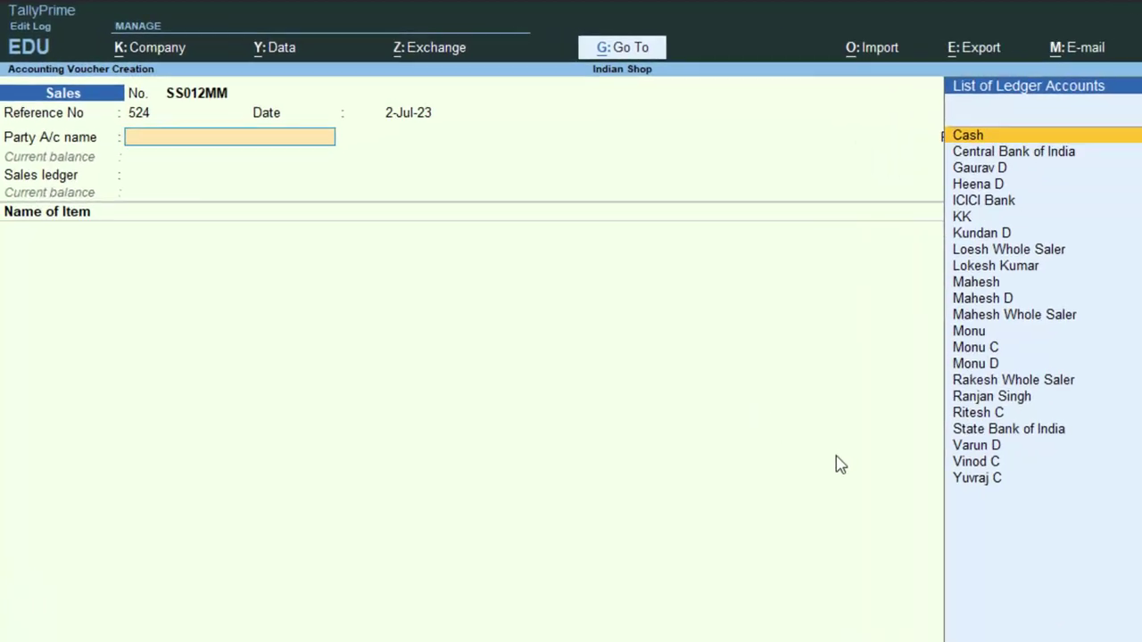
pyautogui.hotkey('alt', 'c')
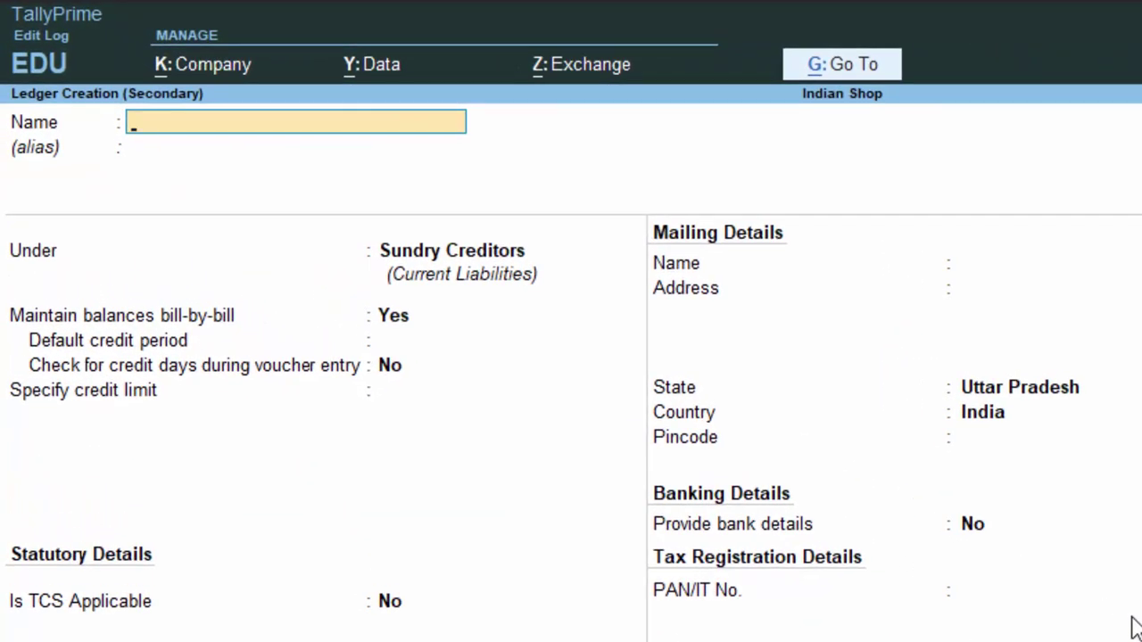
# - Create and save ledger Ronit under Sundry Debtors with state Uttar Pradesh
pyautogui.write('R')
pyautogui.write('onit')
pyautogui.press('Return')
pyautogui.press('Return')
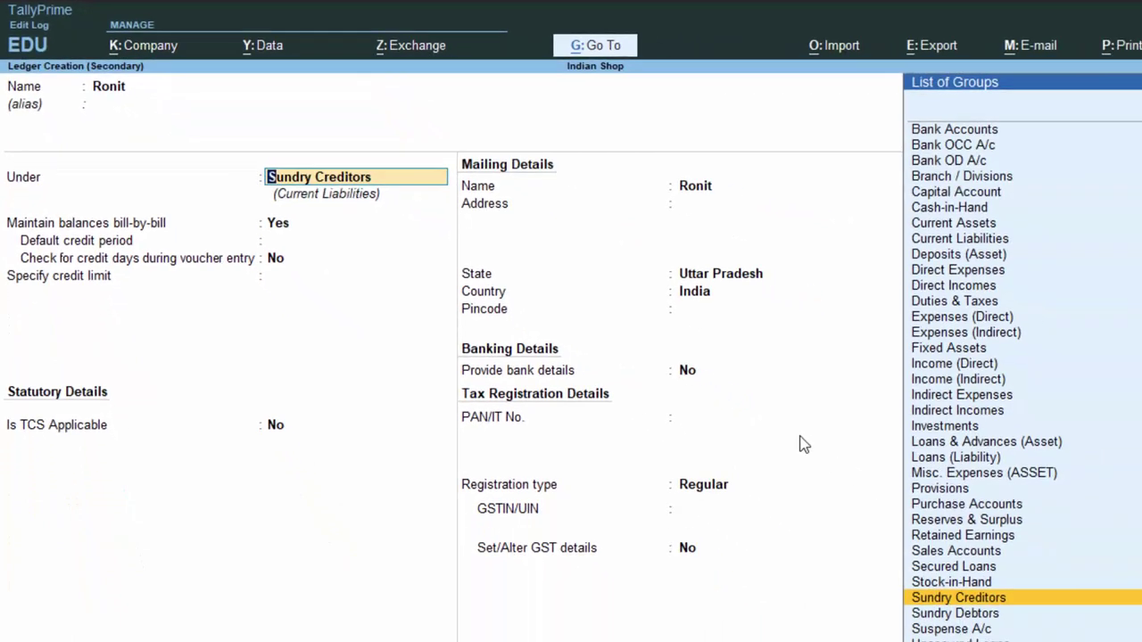
pyautogui.write('S')
pyautogui.press('Down')
pyautogui.press('Down')
pyautogui.press('Down')
pyautogui.press('Down')
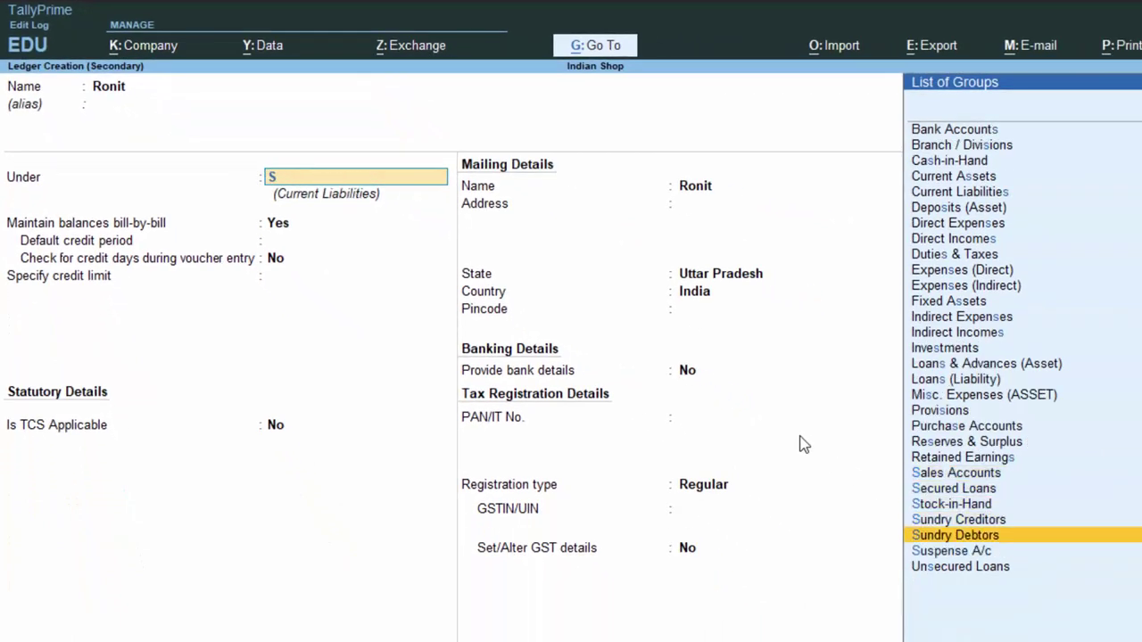
pyautogui.press('Return')
pyautogui.press('Return')
pyautogui.press('Return')
pyautogui.press('Return')
pyautogui.press('Return')
pyautogui.press('Return')
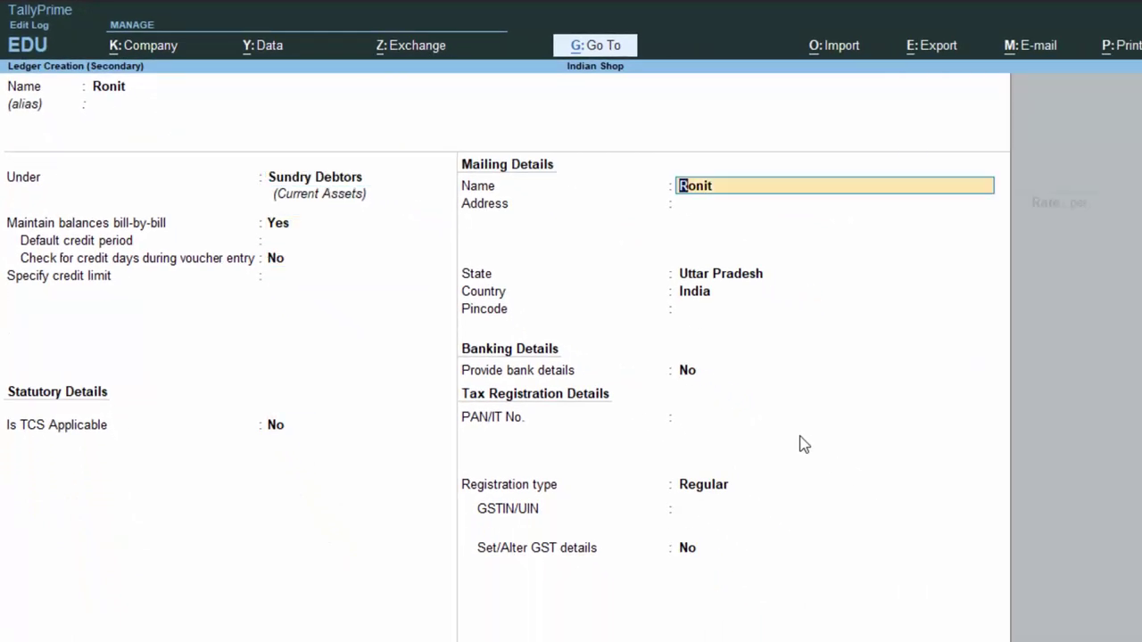
pyautogui.press('Return')
pyautogui.press('Return')
pyautogui.press('Return')
pyautogui.press('Return')
pyautogui.press('Return')
pyautogui.press('Return')
pyautogui.press('Return')
pyautogui.press('Return')
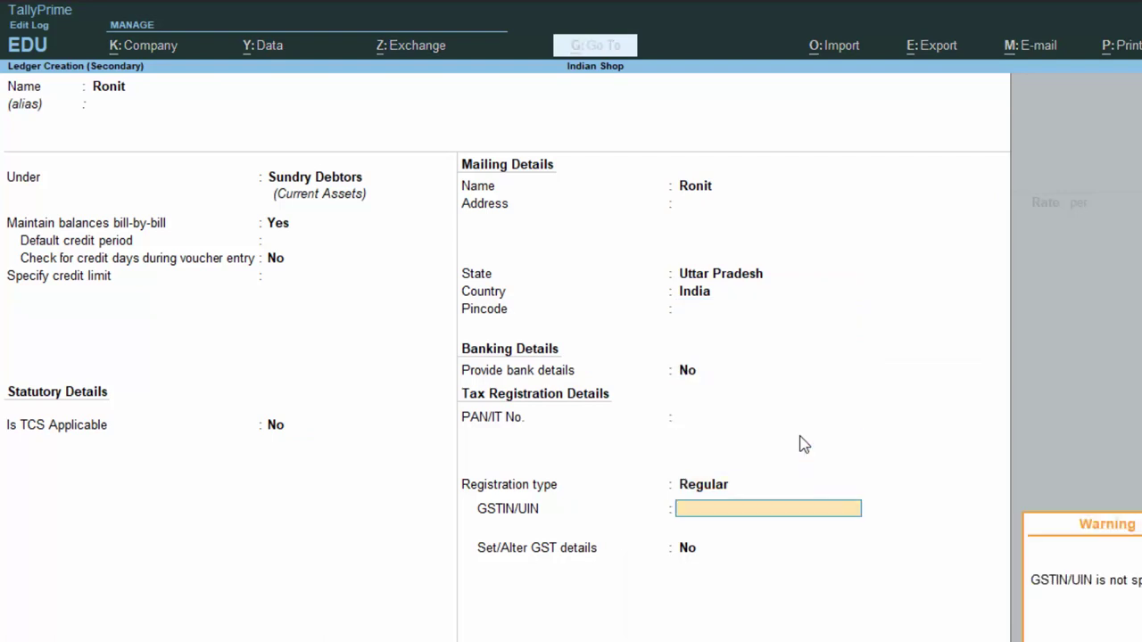
pyautogui.press('Return')
pyautogui.press('Return')
pyautogui.press('Return')
pyautogui.press('Return')
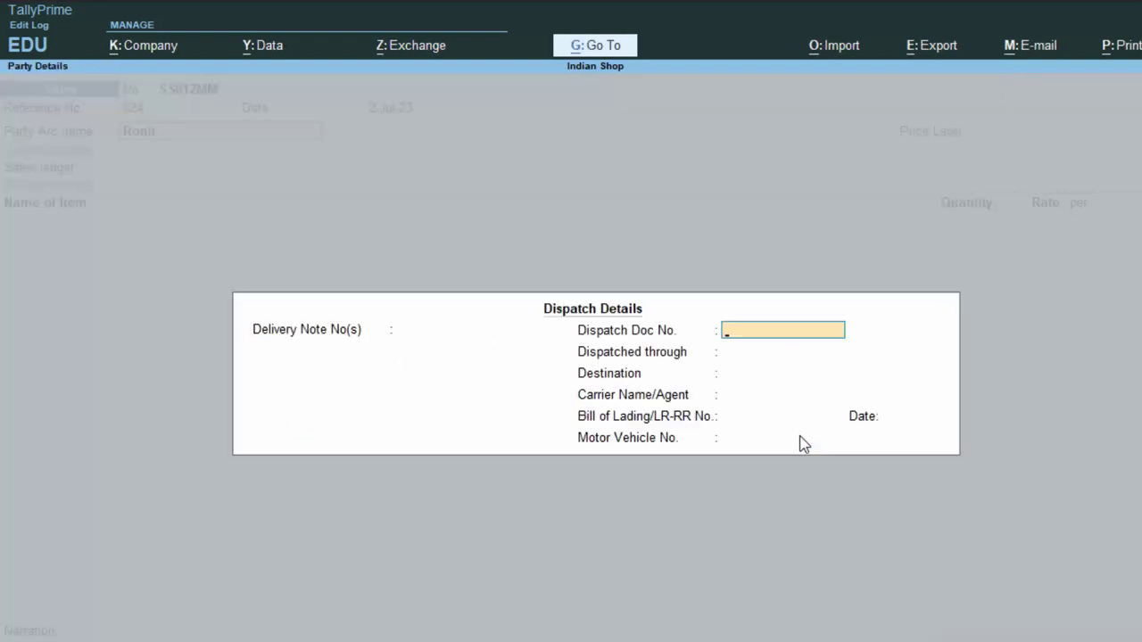
pyautogui.press('Return')
pyautogui.press('Return')
# - Skip Dispatch and Party Details and set Price Level to Not Applicable
pyautogui.press('Return')
pyautogui.press('Return')
pyautogui.press('Return')
pyautogui.press('Return')
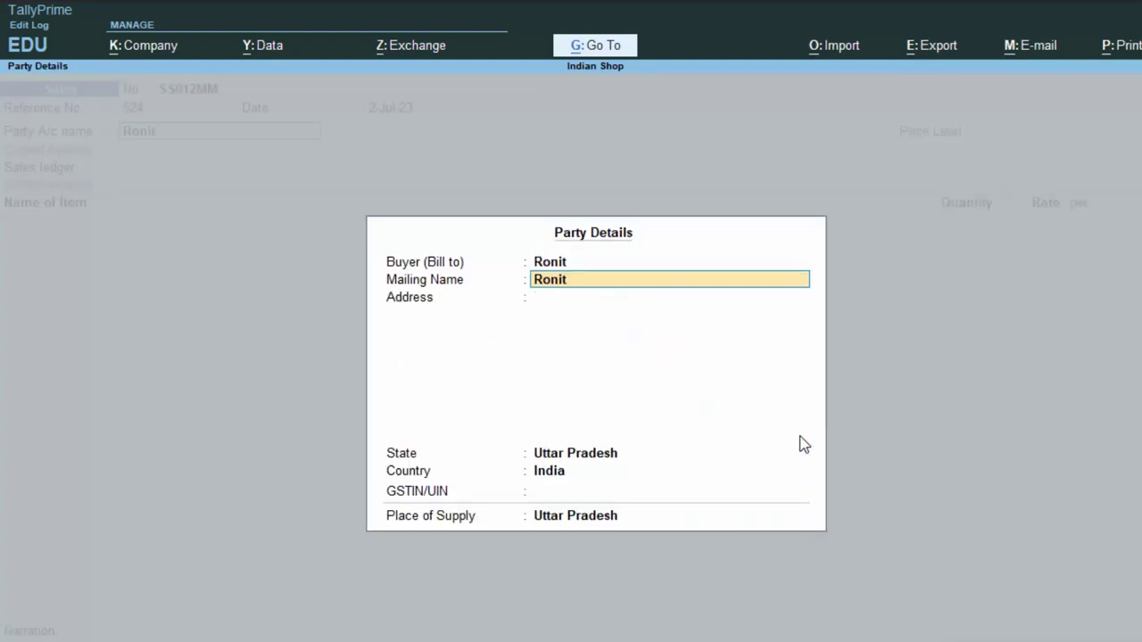
pyautogui.press('Return')
pyautogui.press('Return')
pyautogui.press('Return')
pyautogui.press('Return')
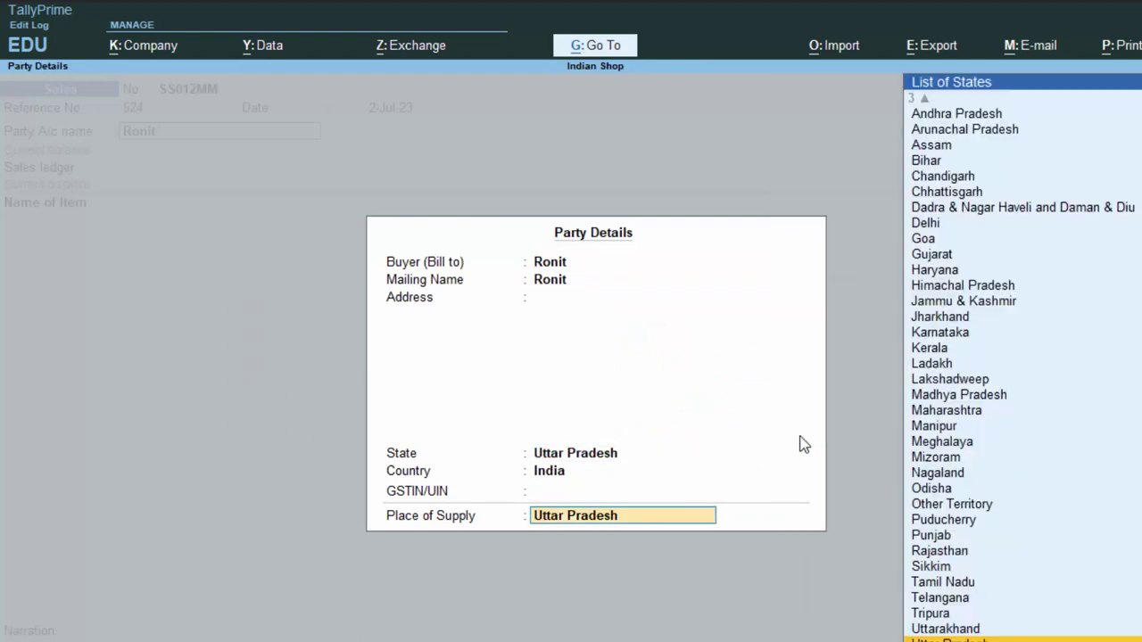
pyautogui.press('Return')
pyautogui.press('Return')
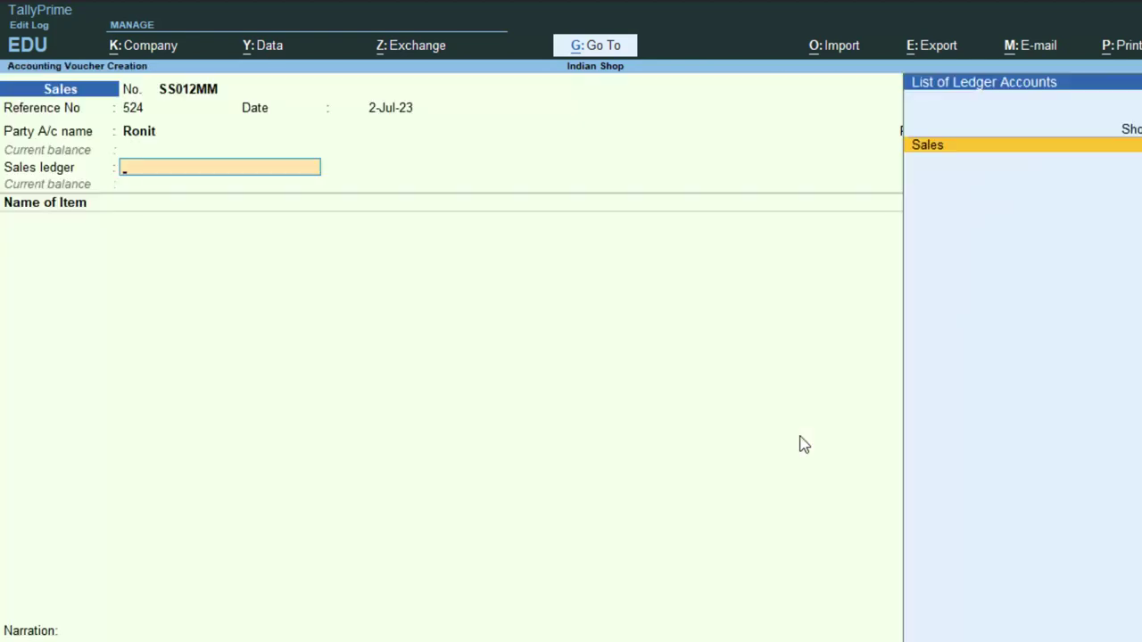
pyautogui.press('Return')
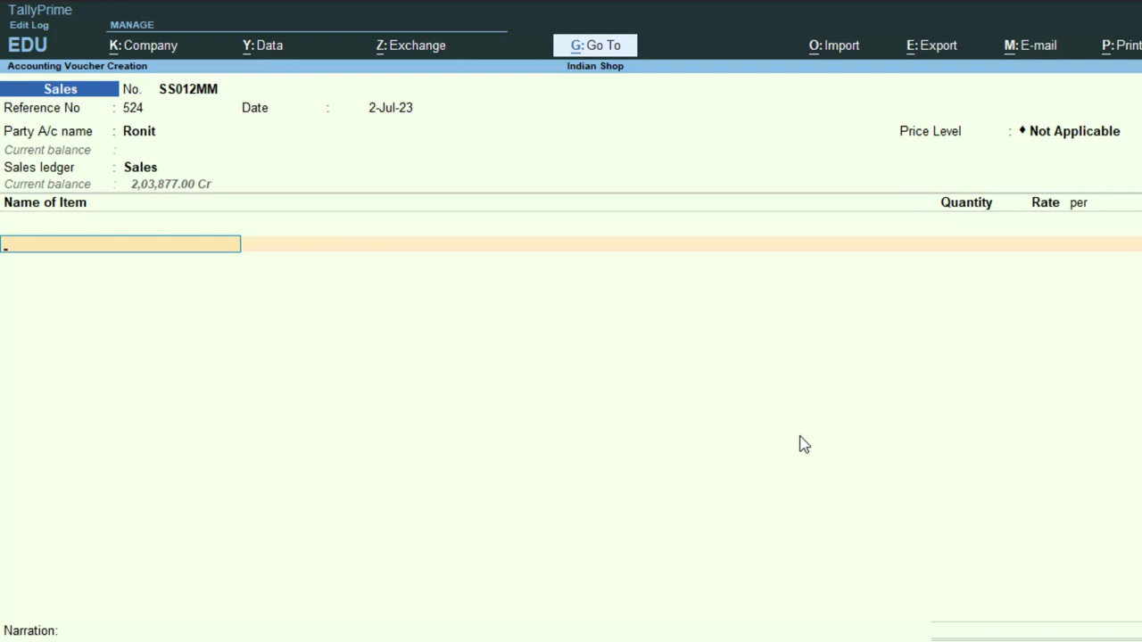
# - Add 1 nos Desktop at 40,000.00 to the sales voucher, end the item list, and save it
pyautogui.write('K')
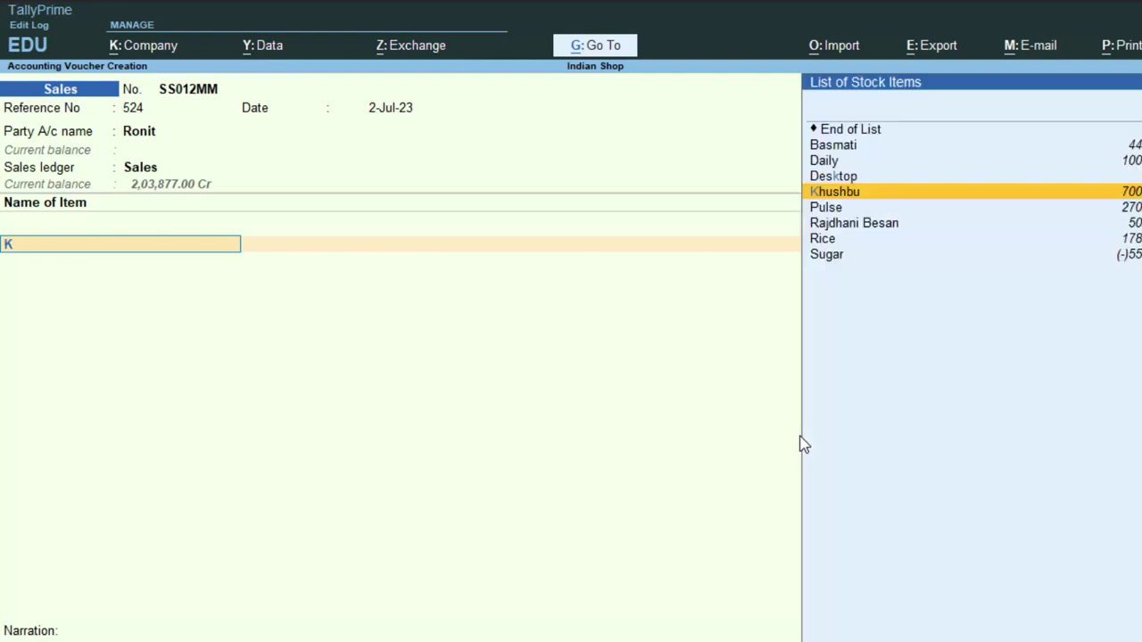
pyautogui.press('Up')
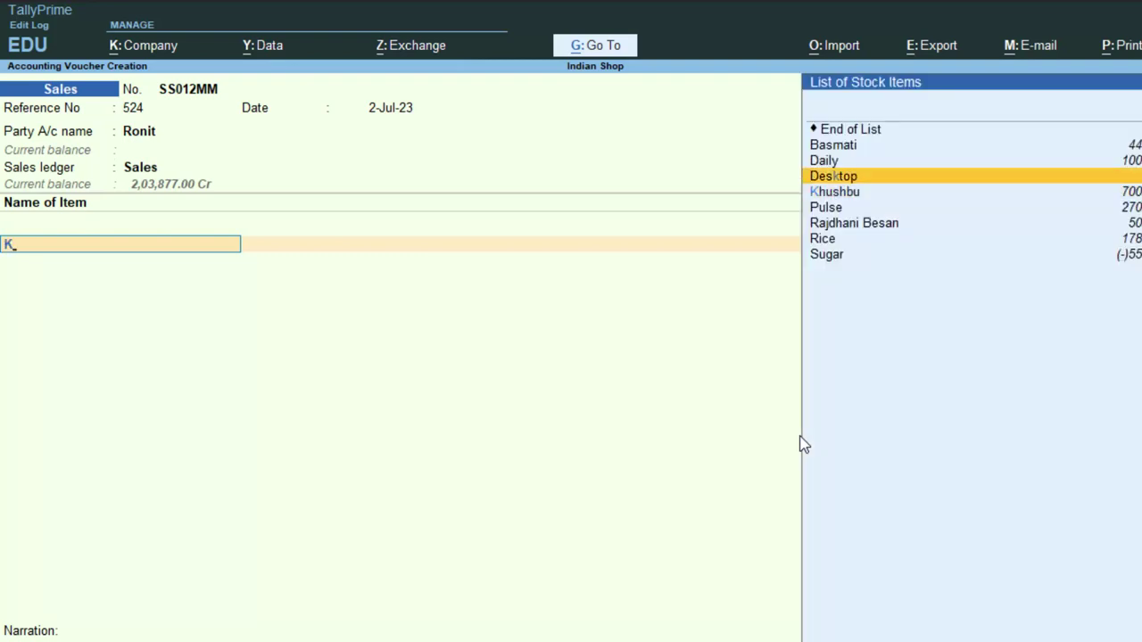
pyautogui.press('Return')
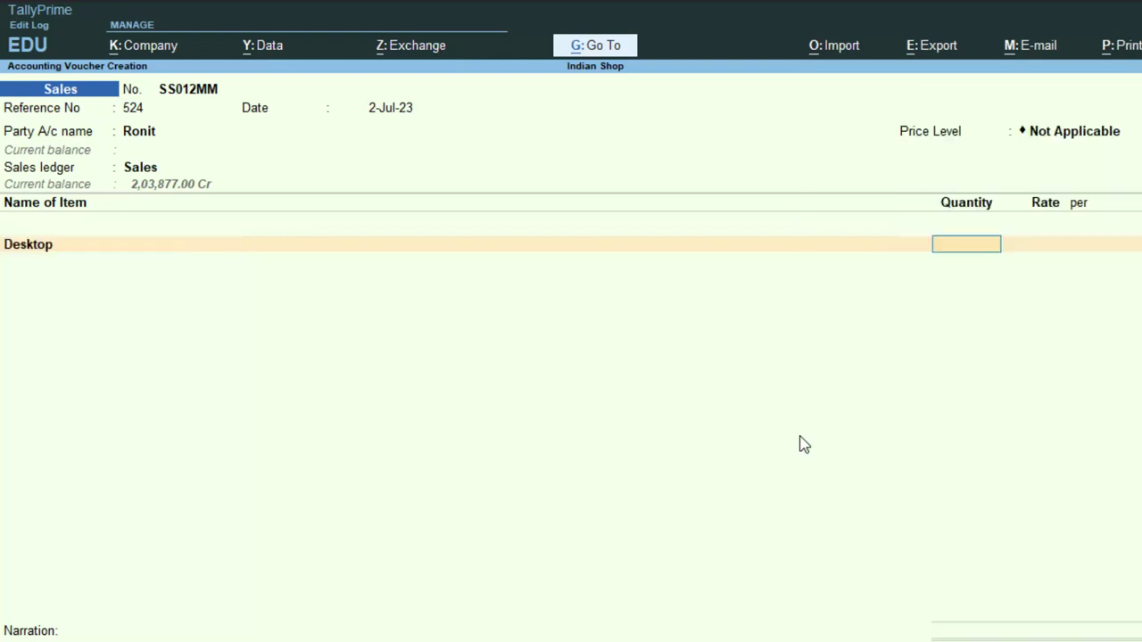
pyautogui.write('1')
pyautogui.press('Return')
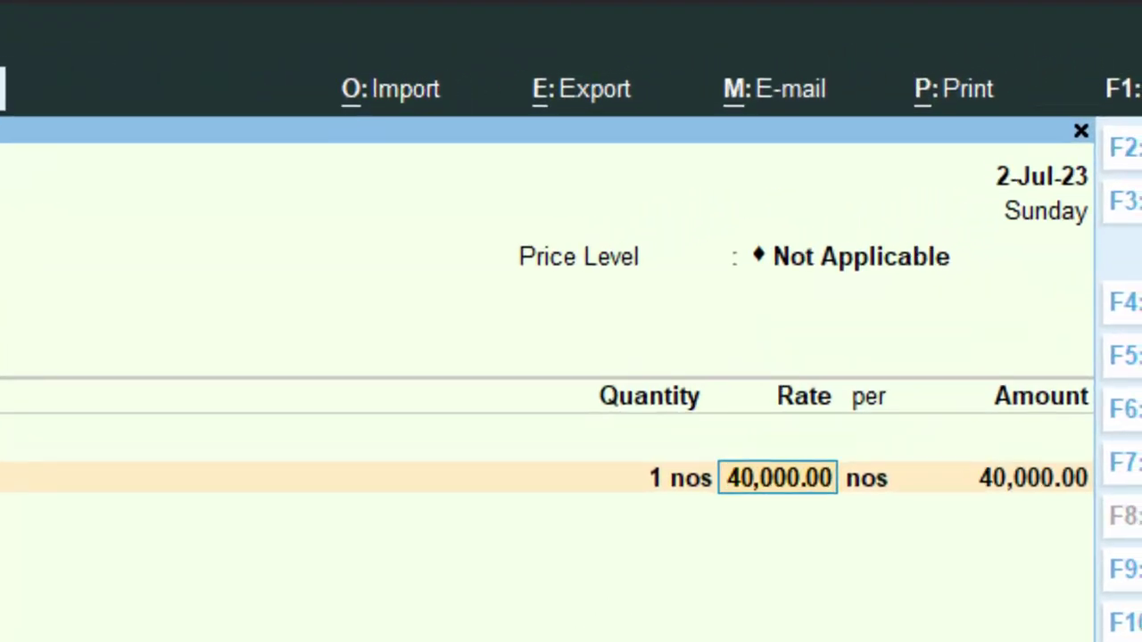
pyautogui.press('Return')
pyautogui.press('Return')
pyautogui.press('Return')
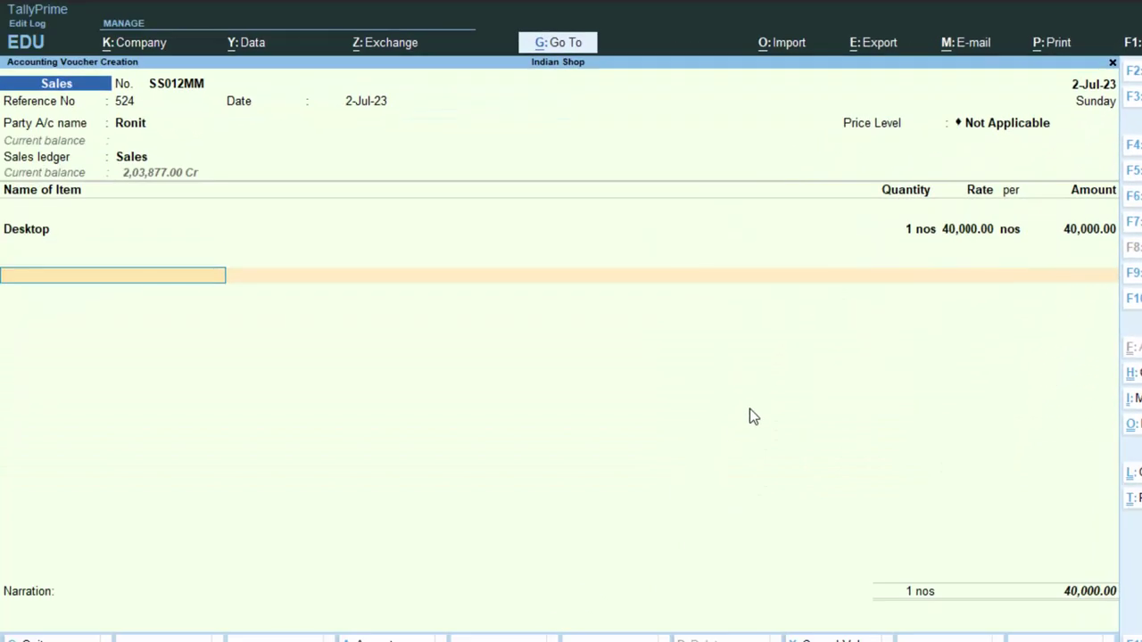
pyautogui.press('Return')
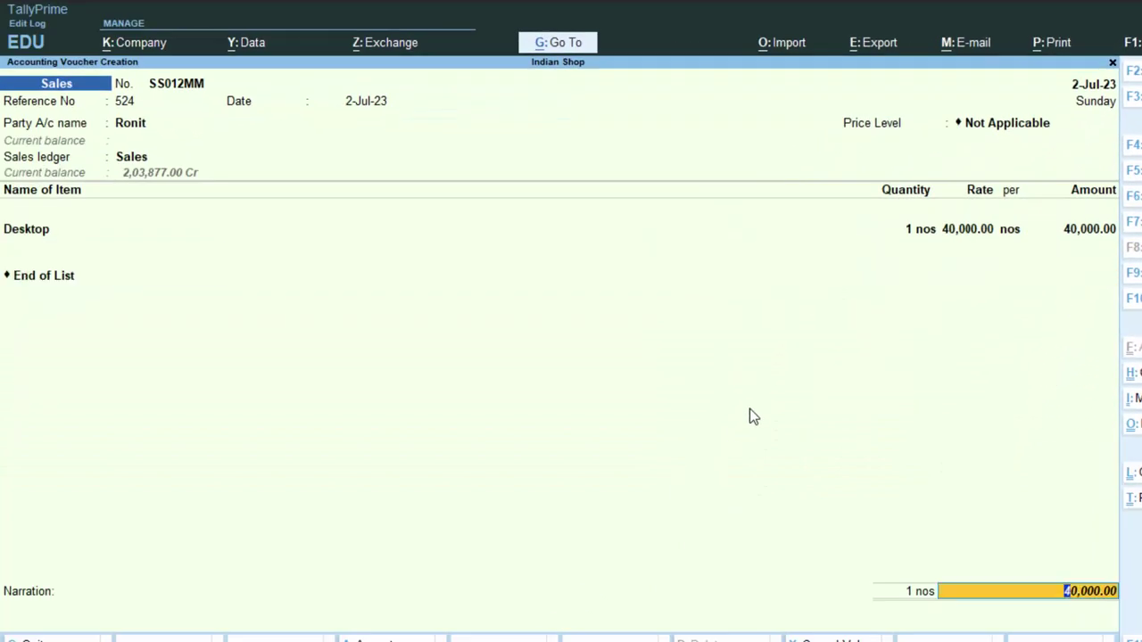
pyautogui.press('Return')
pyautogui.press('Return')
pyautogui.press('Return')
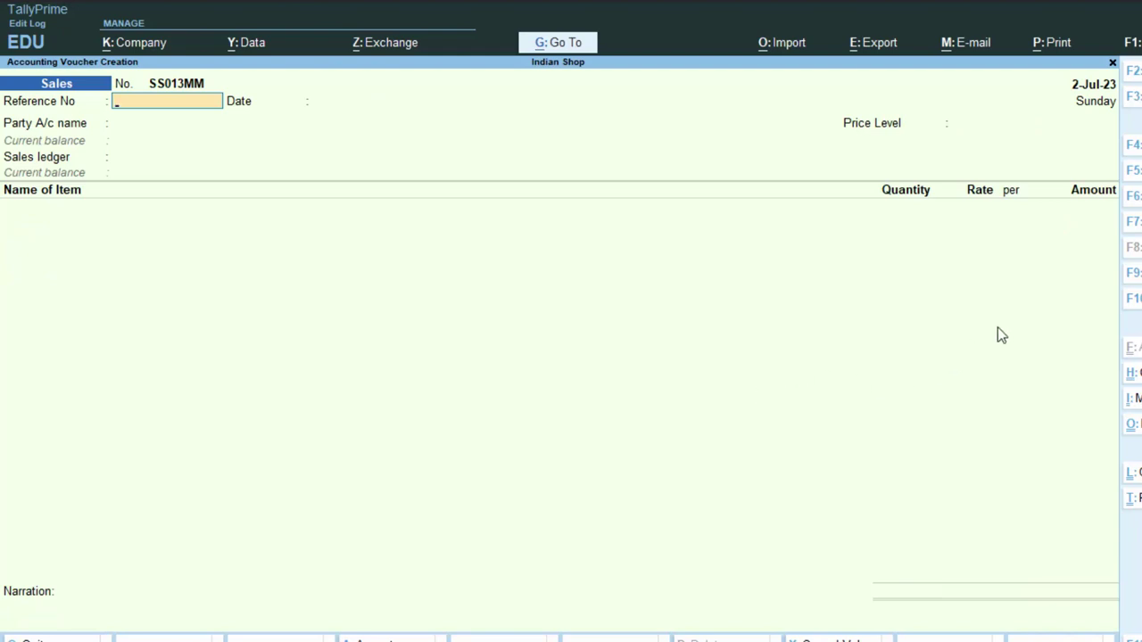
# - Start Receipt voucher 435 and select Ronit as the credited ledger
pyautogui.press('F6')
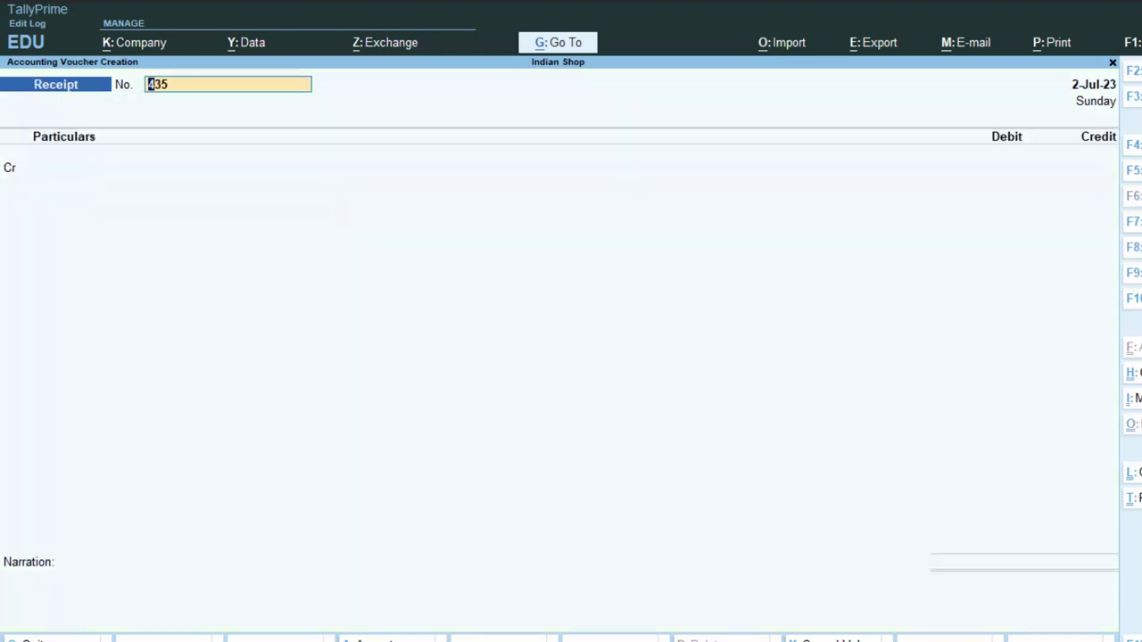
pyautogui.press('Return')
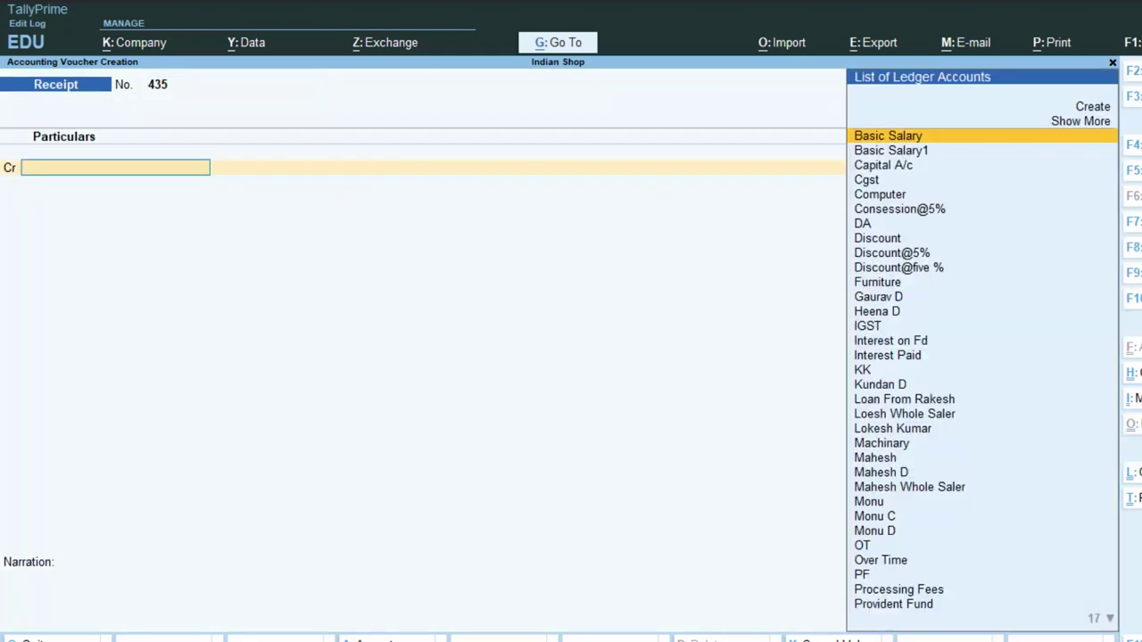
pyautogui.write('R')
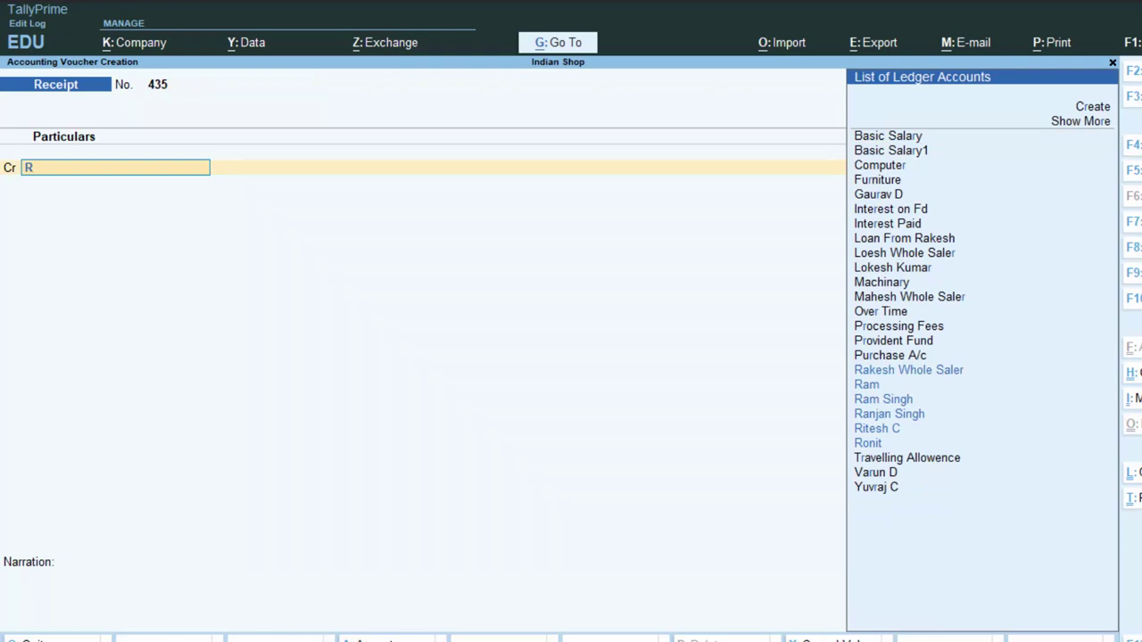
pyautogui.press('Down')
pyautogui.press('Down')
pyautogui.press('Down')
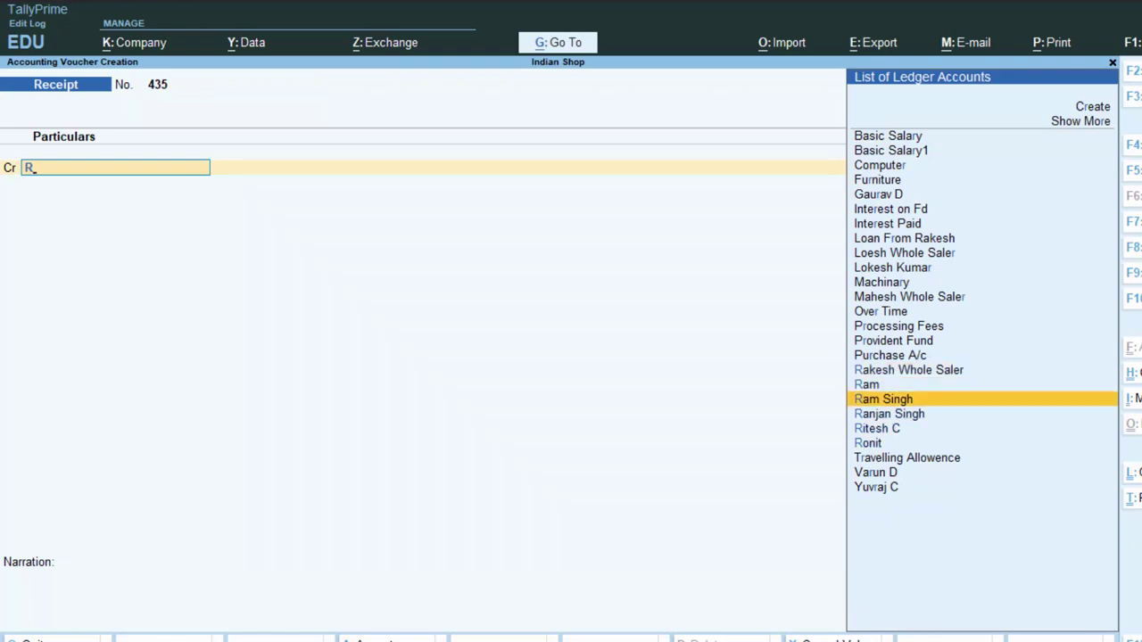
pyautogui.press('Down')
pyautogui.press('Down')
pyautogui.press('Down')
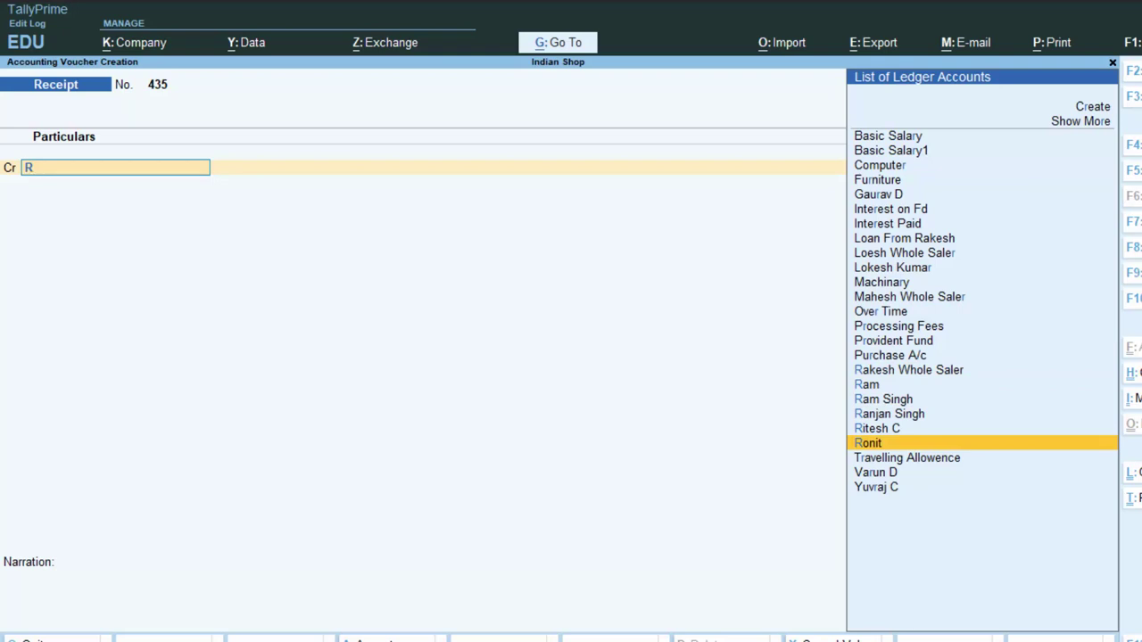
pyautogui.press('Return')
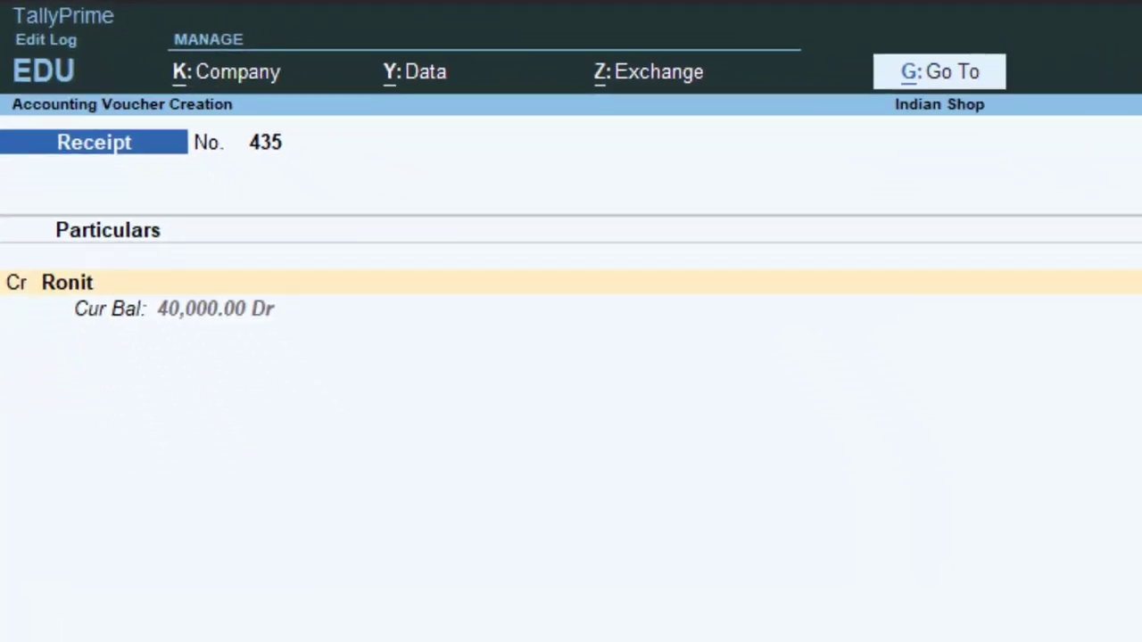
# - Enter 40,000.00 received and adjust it Agst Ref against pending bill SS012MM
pyautogui.write('4000')
pyautogui.press('Return')
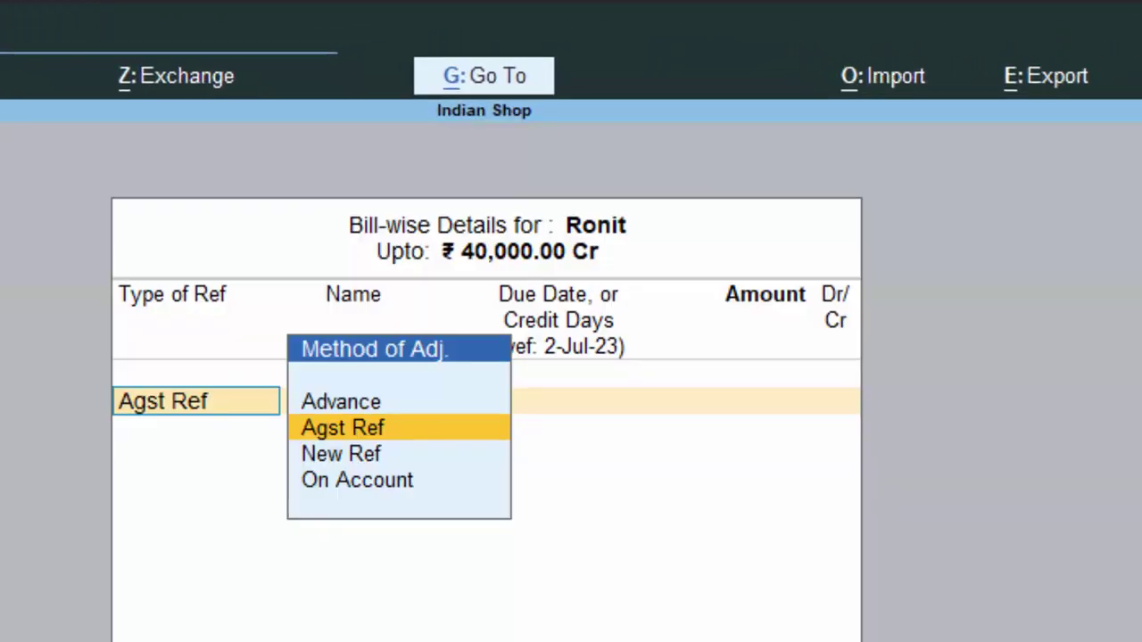
pyautogui.press('Return')
pyautogui.press('BackSpace')
pyautogui.press('Return')
pyautogui.press('Return')
pyautogui.press('Return')
pyautogui.press('Return')
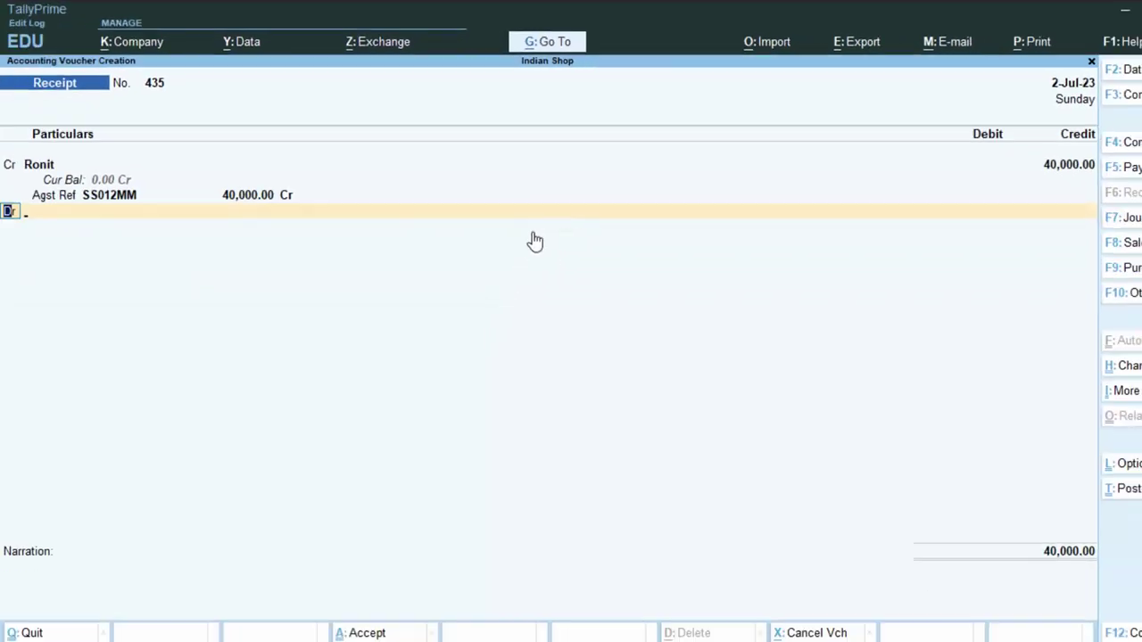
# - Debit Cash for 40,000.00 and save Receipt voucher 435
pyautogui.write('cash')
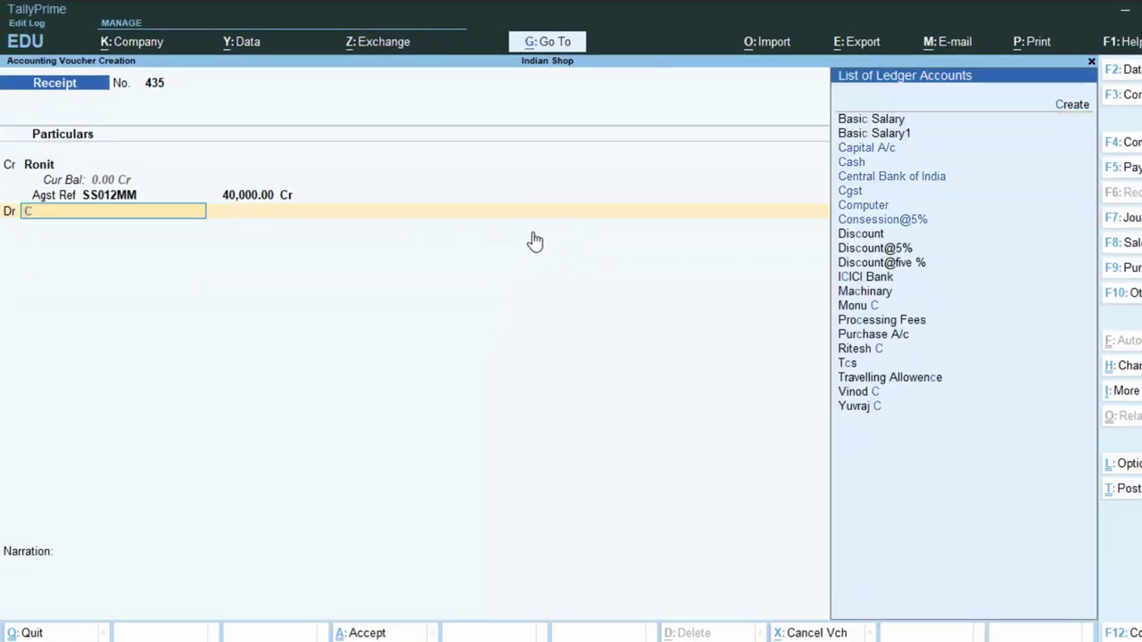
pyautogui.press('Return')
pyautogui.press('Return')
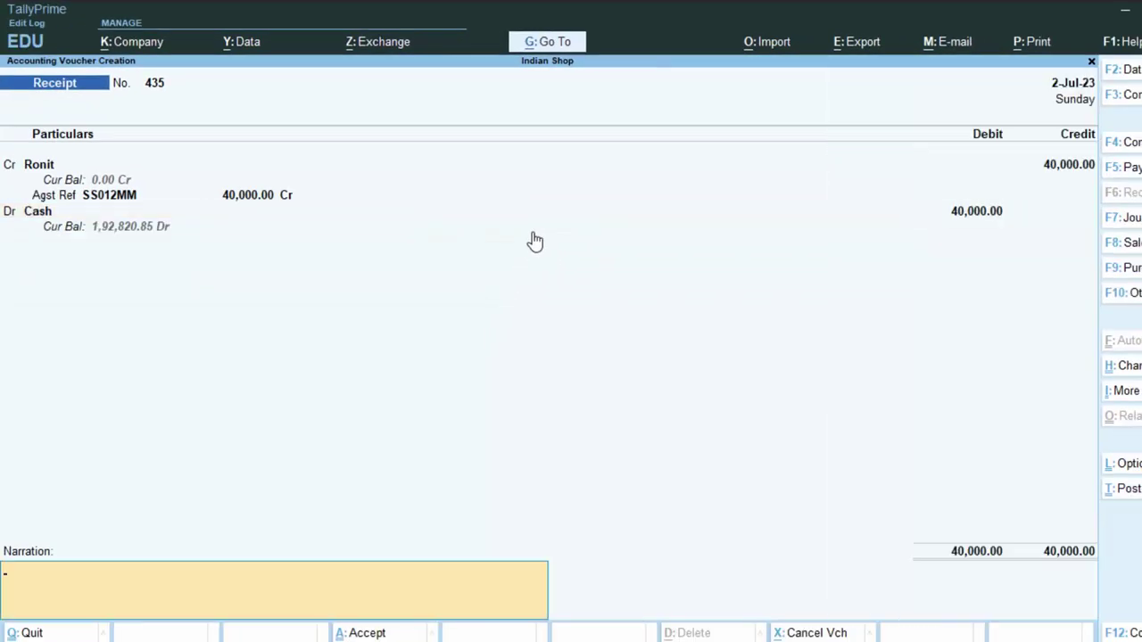
pyautogui.press('Return')
pyautogui.press('Return')
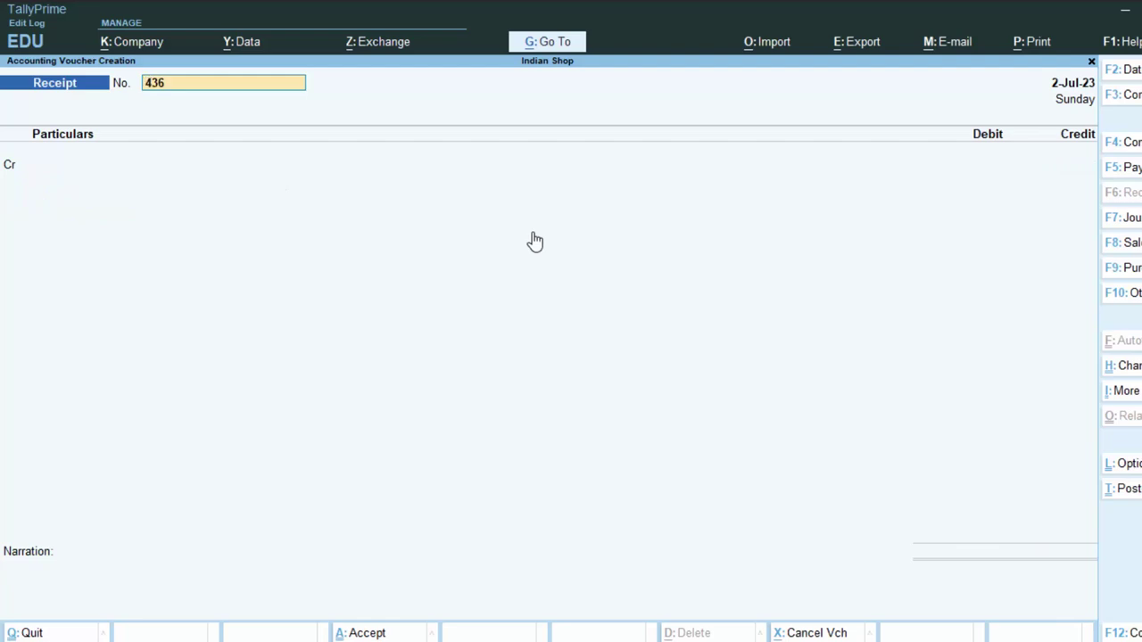